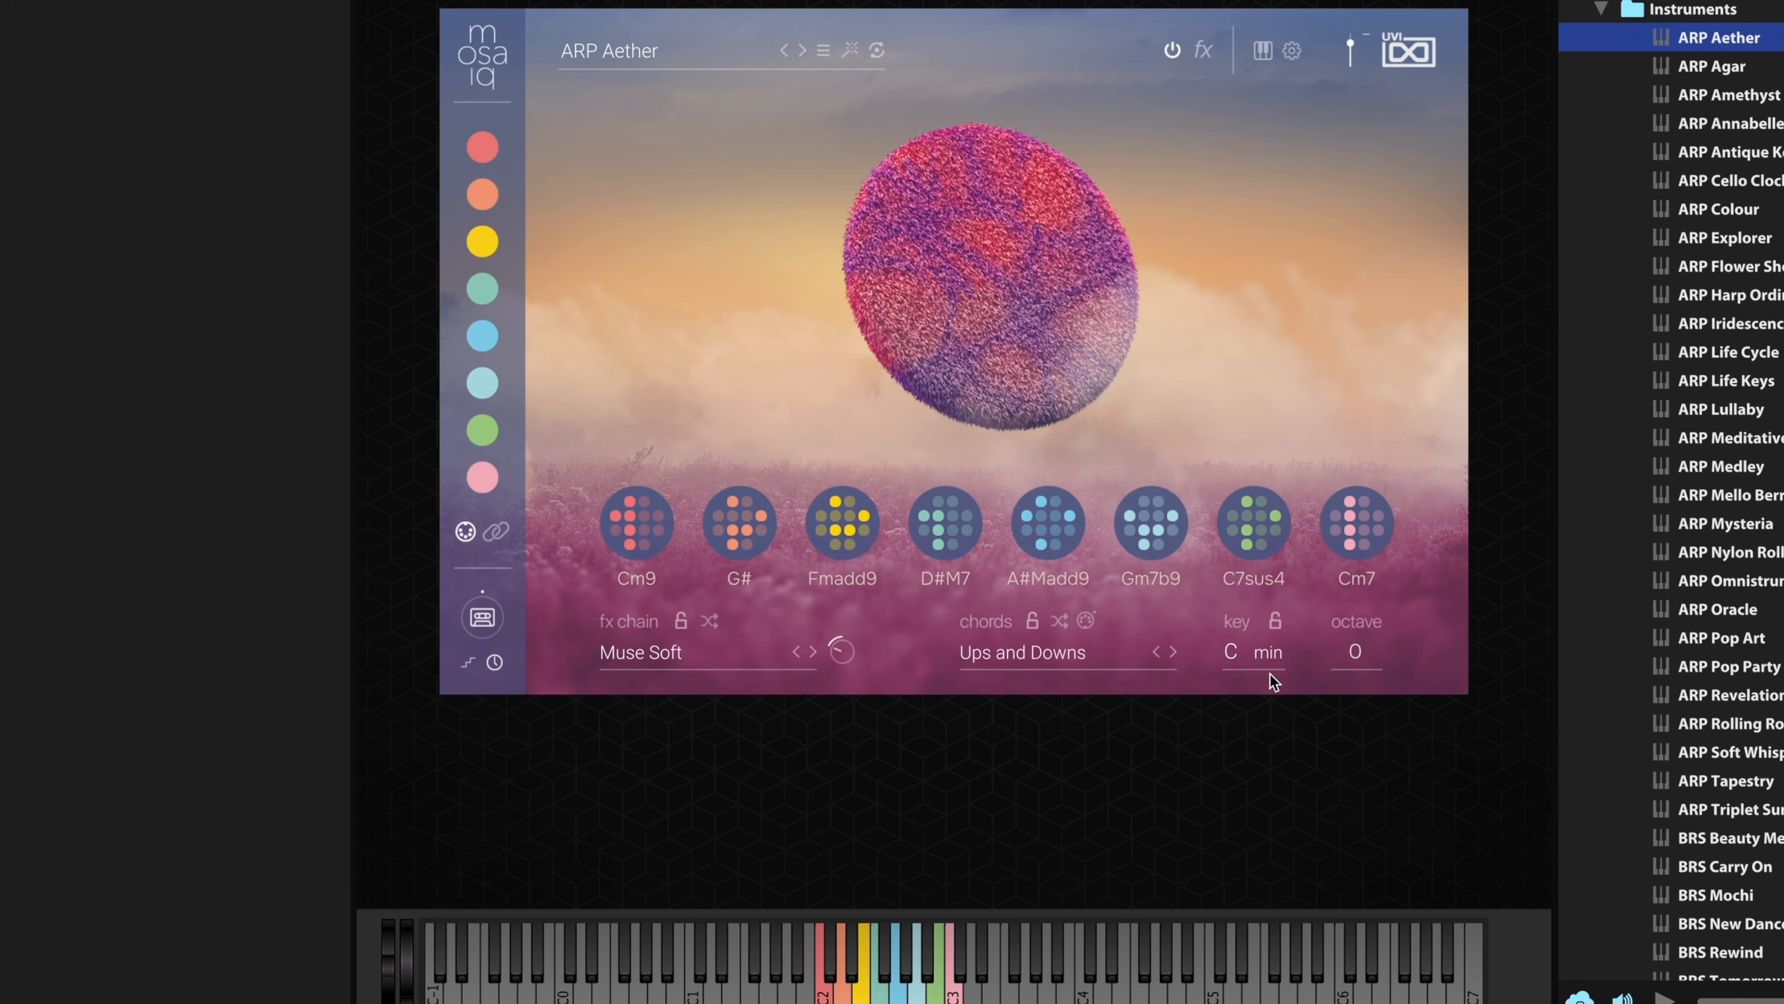
- Transpose the chord set to the key of D and return it to C
{"action": "left_click", "coordinate": [1234, 655]}
{"action": "left_click", "coordinate": [1277, 749]}
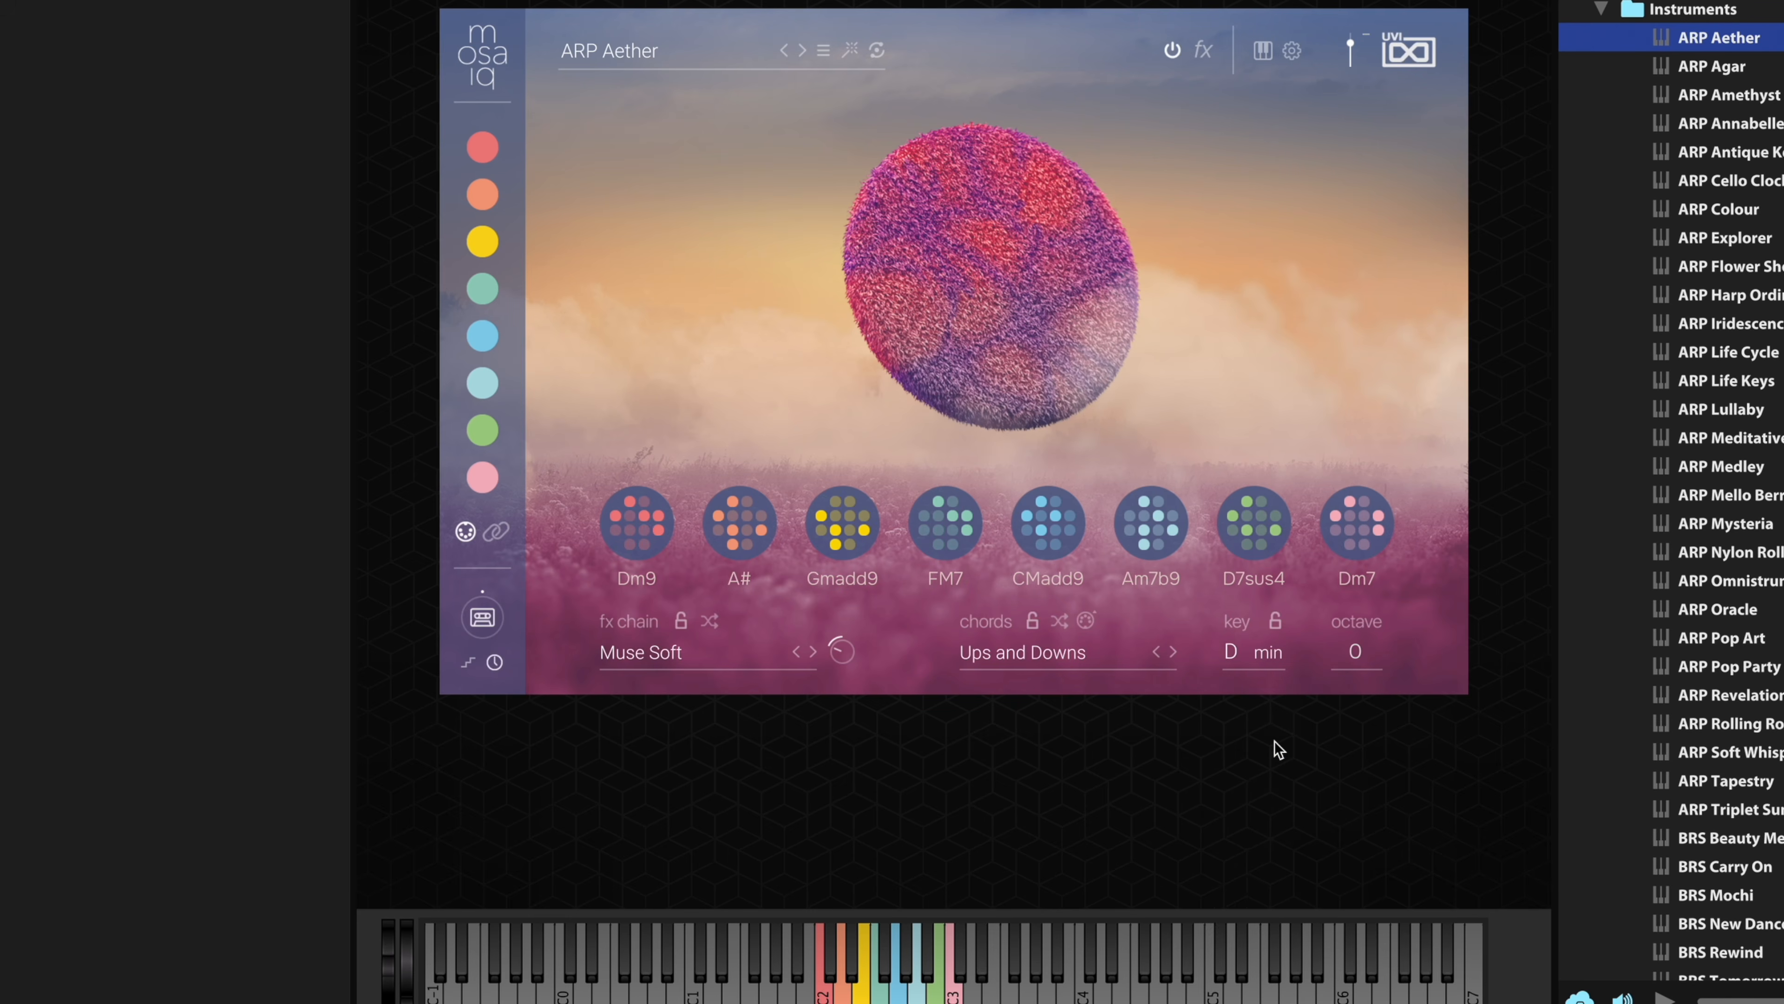
{"action": "left_click", "coordinate": [1234, 667]}
{"action": "left_click", "coordinate": [1243, 681]}
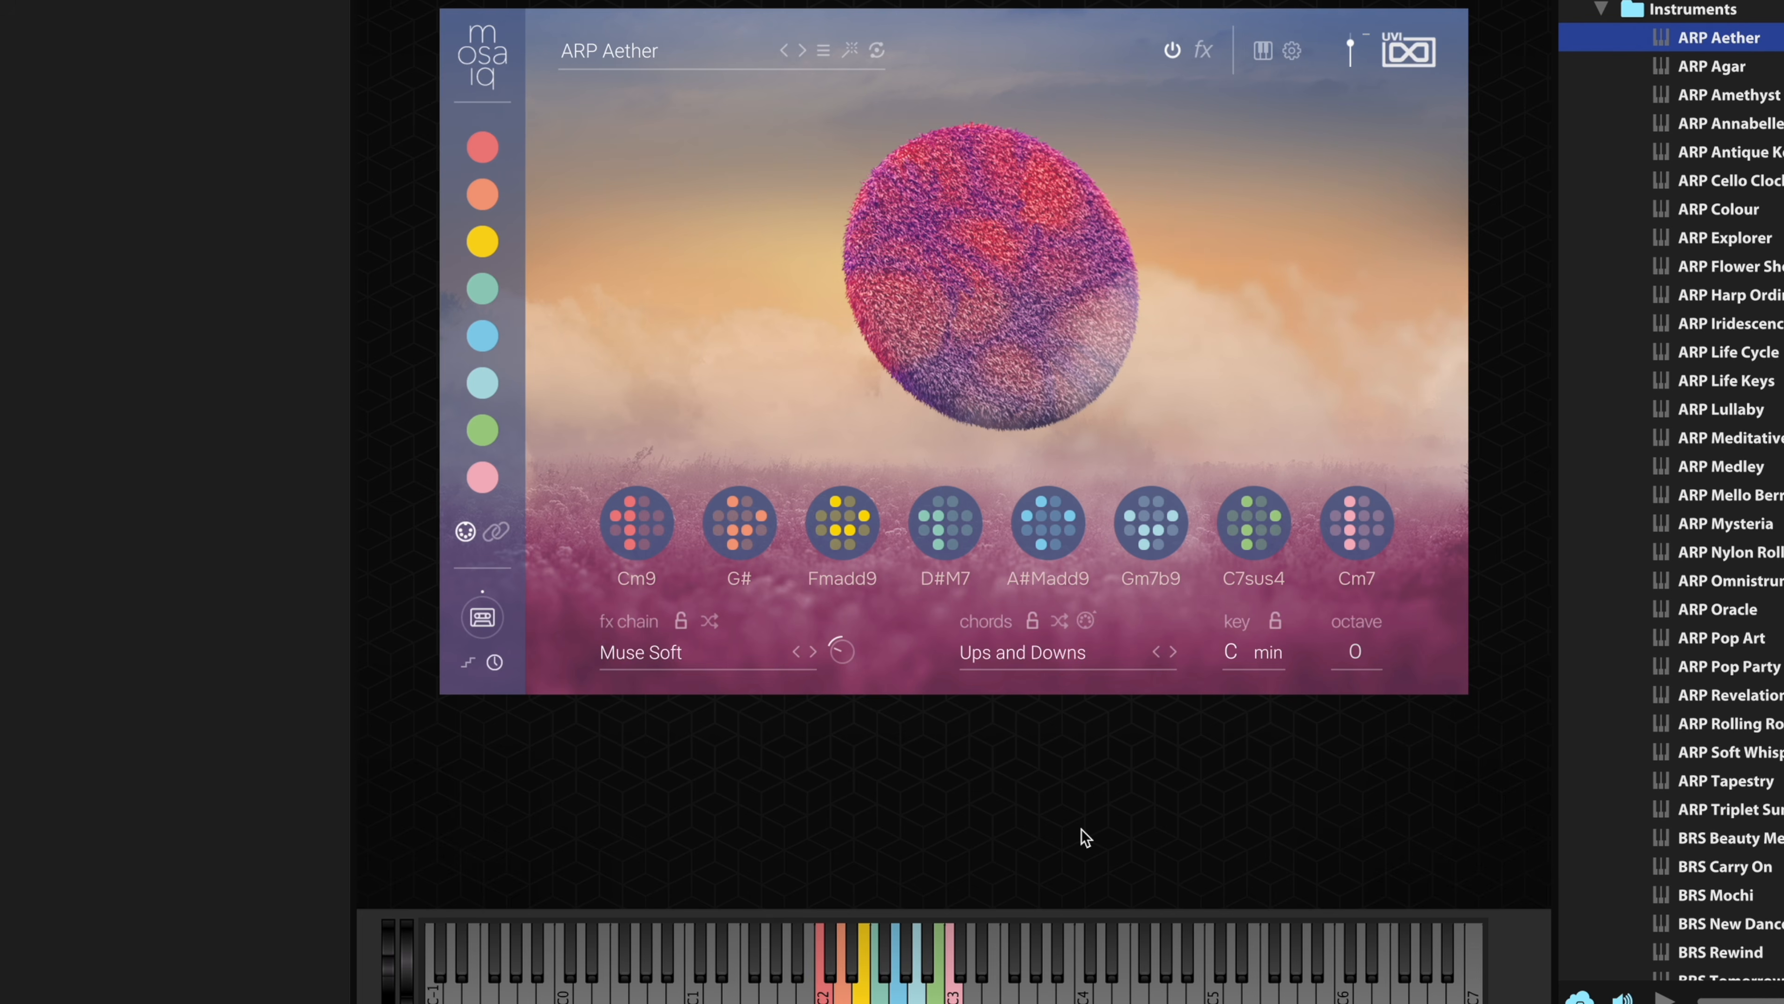
- Open the Cm9 chord's sound settings and switch off its D3, D#3 and A#3 notes
{"action": "left_click", "coordinate": [641, 527]}
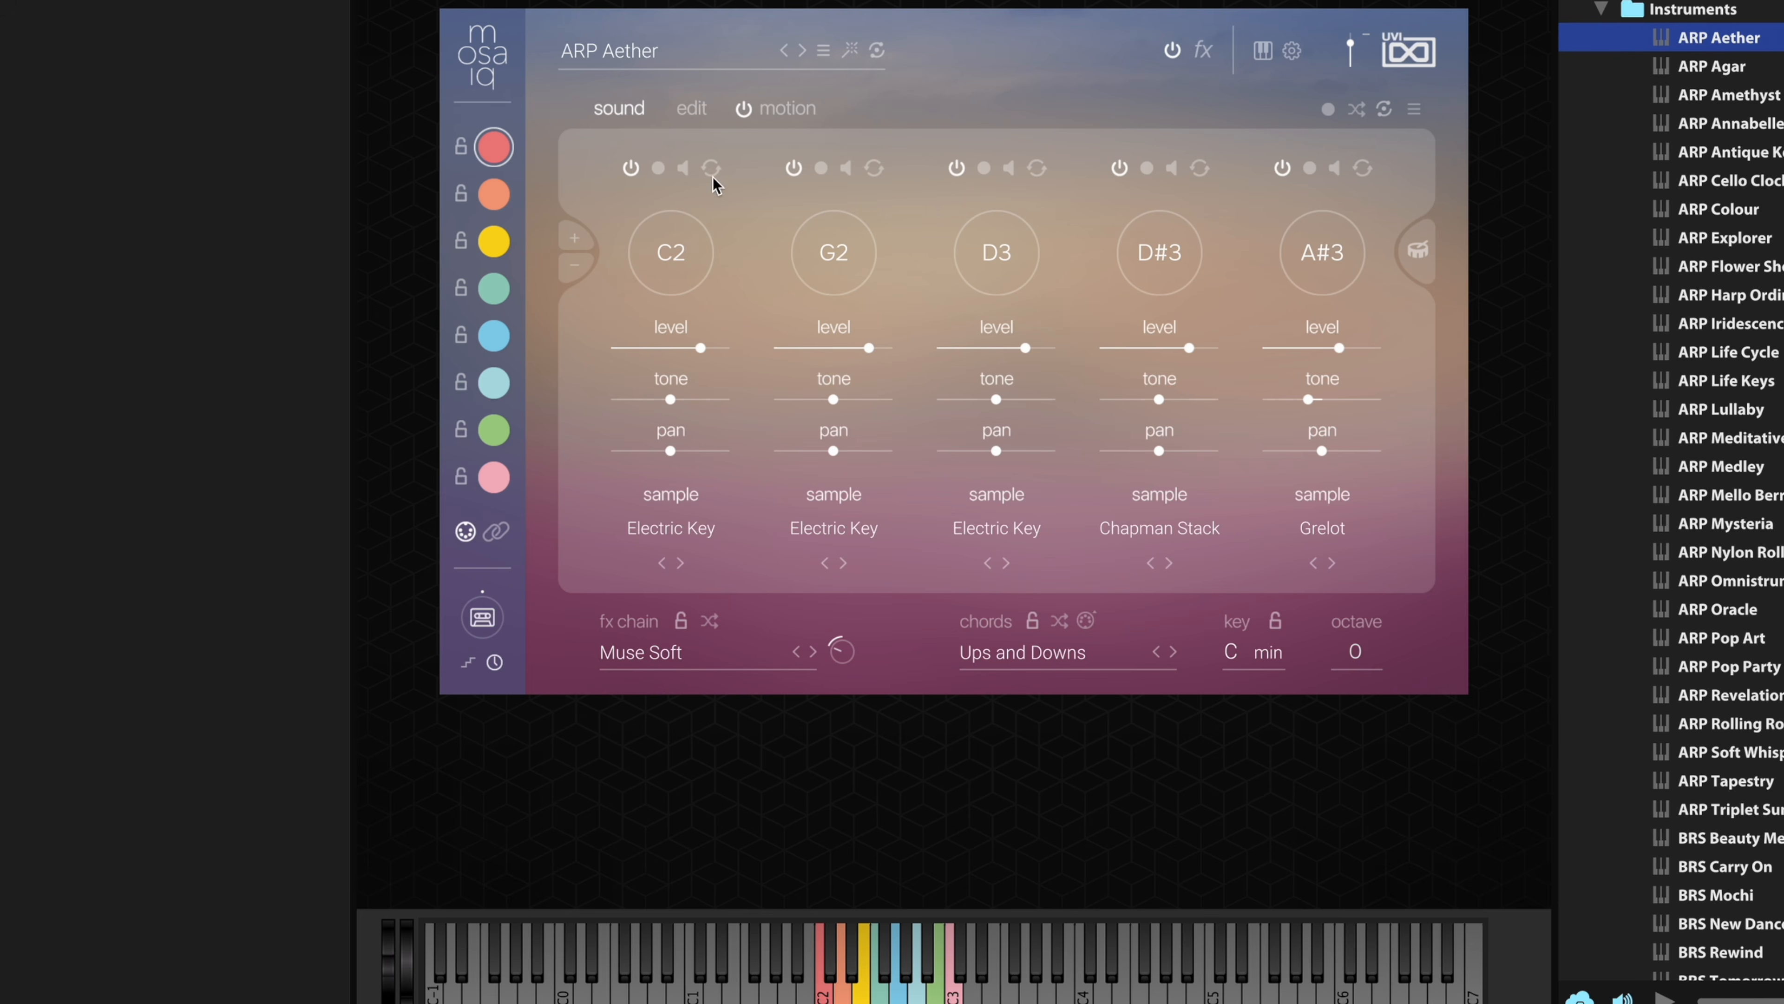
{"action": "mouse_move", "coordinate": [961, 347]}
{"action": "left_click", "coordinate": [1280, 169]}
{"action": "left_click", "coordinate": [1120, 167]}
{"action": "left_click", "coordinate": [956, 167]}
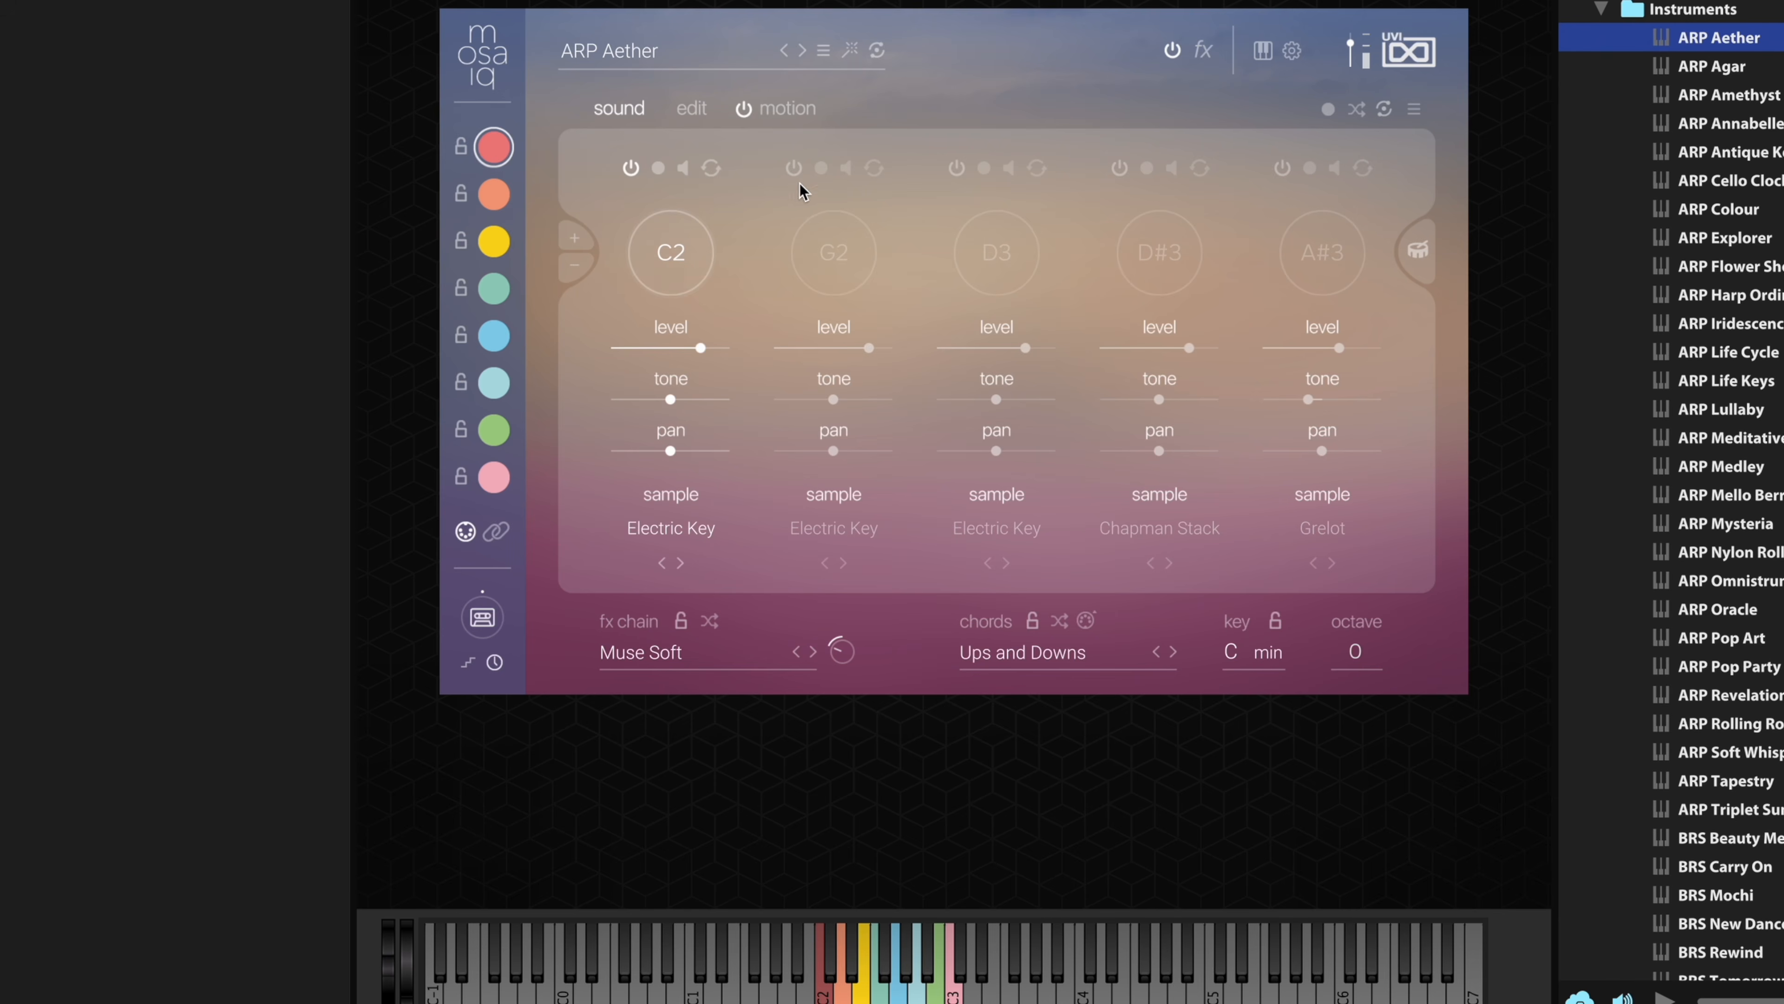
- Switch the chord's G2, D3, D#3 and A#3 notes back on one after another
{"action": "left_click", "coordinate": [792, 167]}
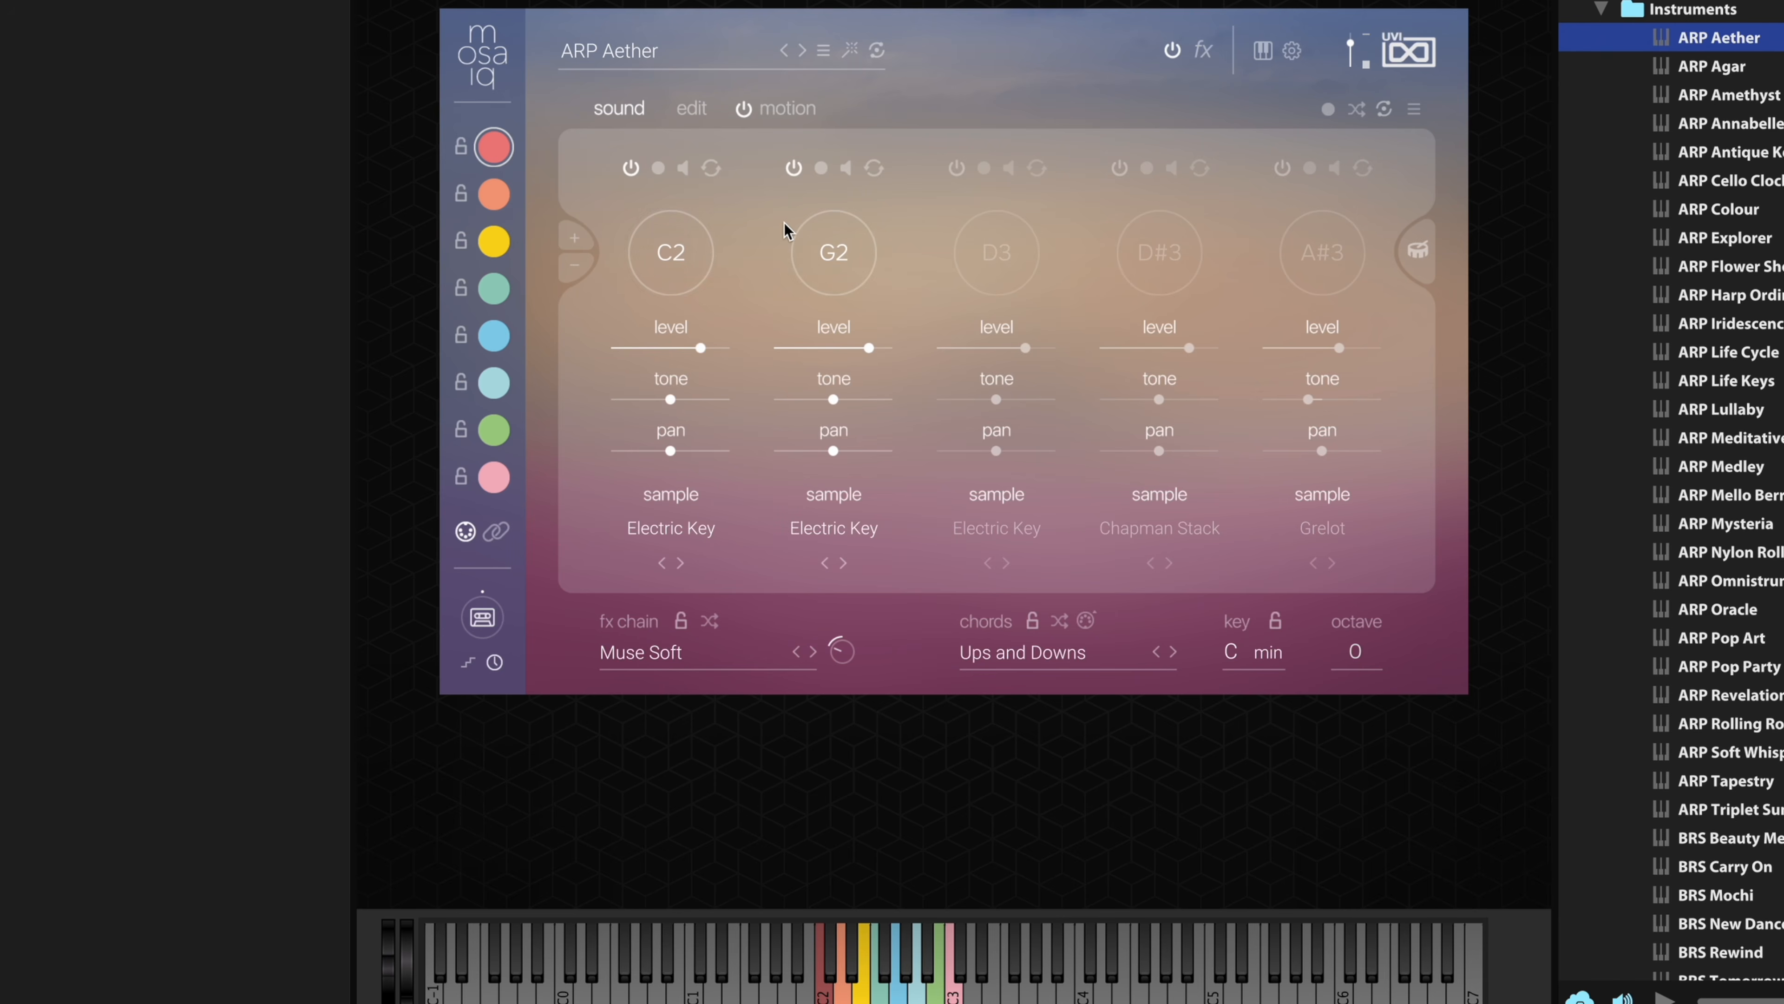
{"action": "left_click", "coordinate": [956, 168]}
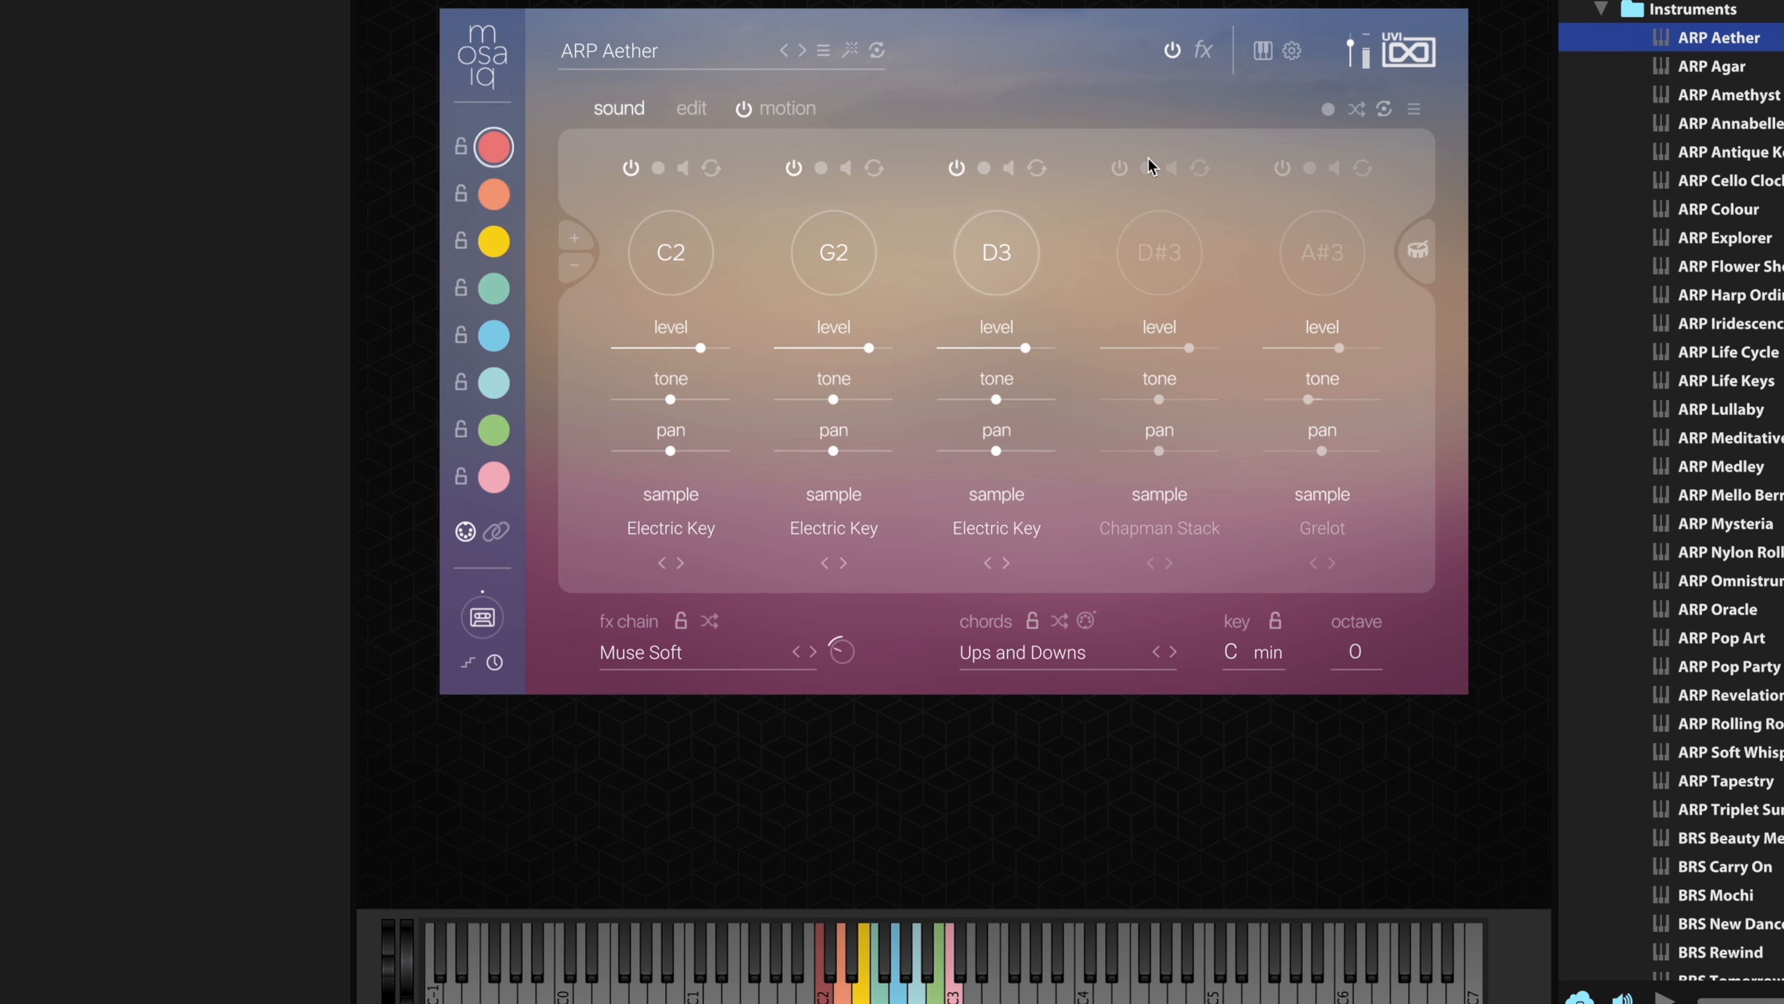
{"action": "left_click", "coordinate": [1120, 167]}
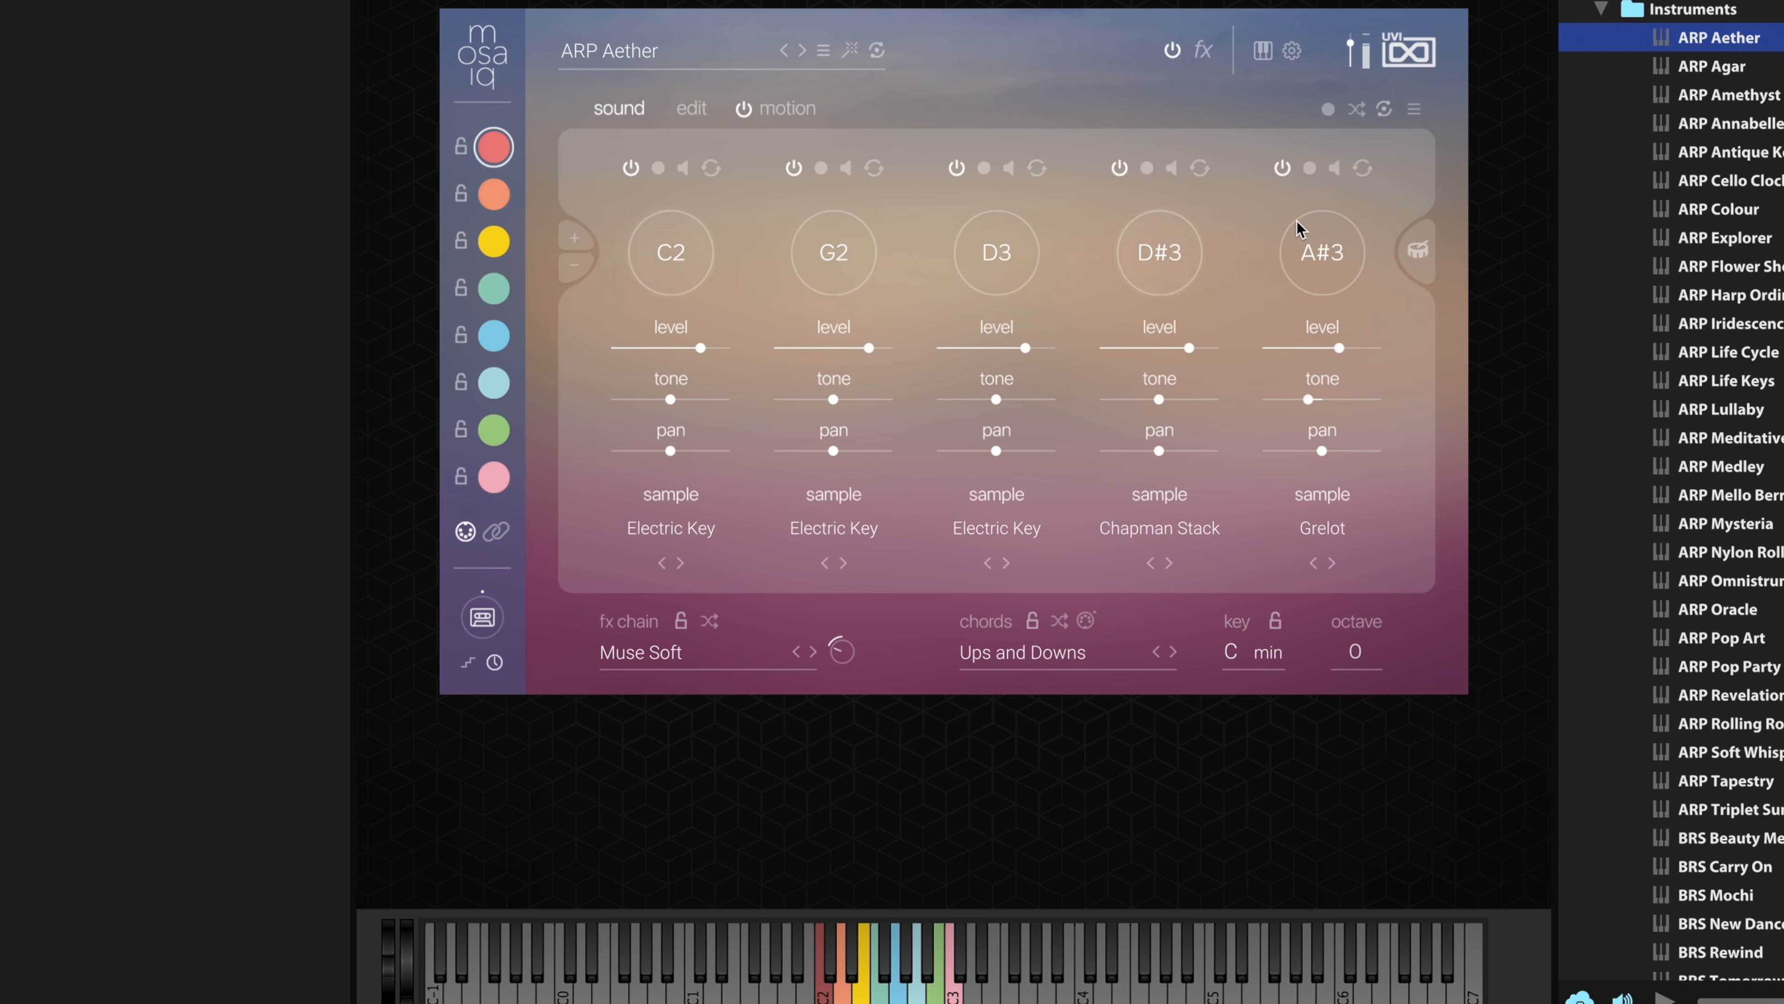
- Raise the chord's fourth note to D4 and open its sample selection
{"action": "left_click_drag", "start_coordinate": [1160, 258], "coordinate": [1178, 243]}
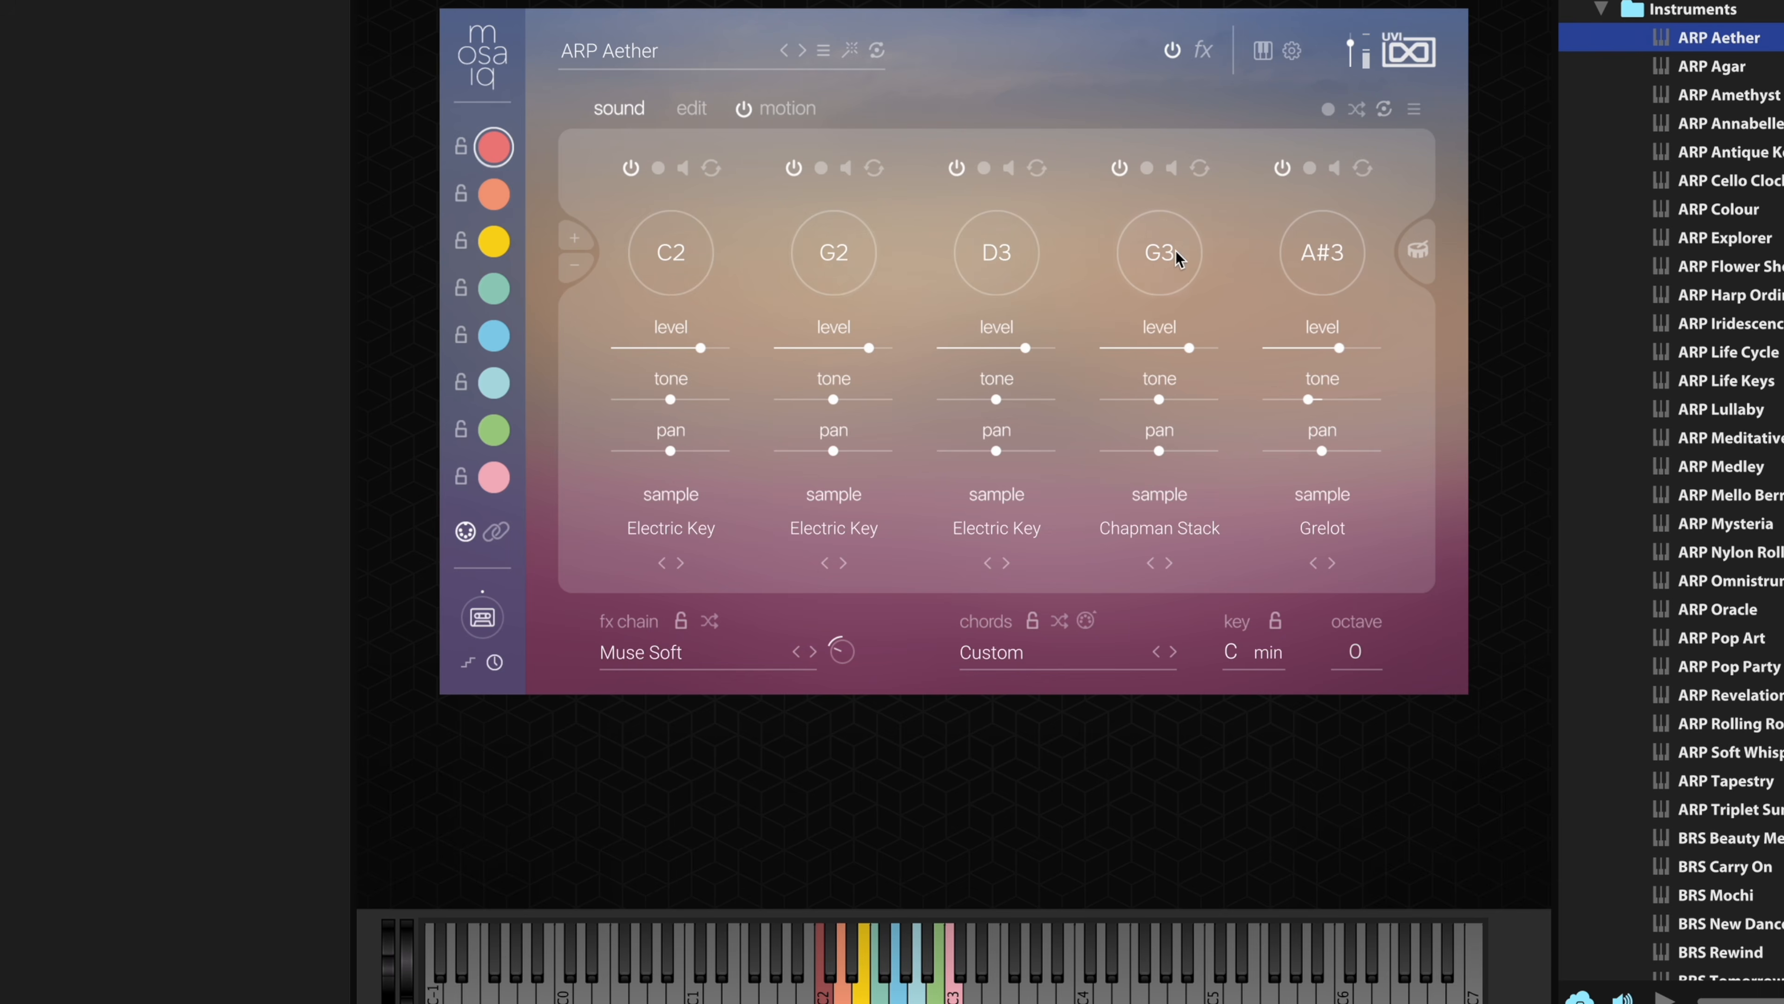
{"action": "left_click_drag", "start_coordinate": [1168, 258], "coordinate": [1171, 241]}
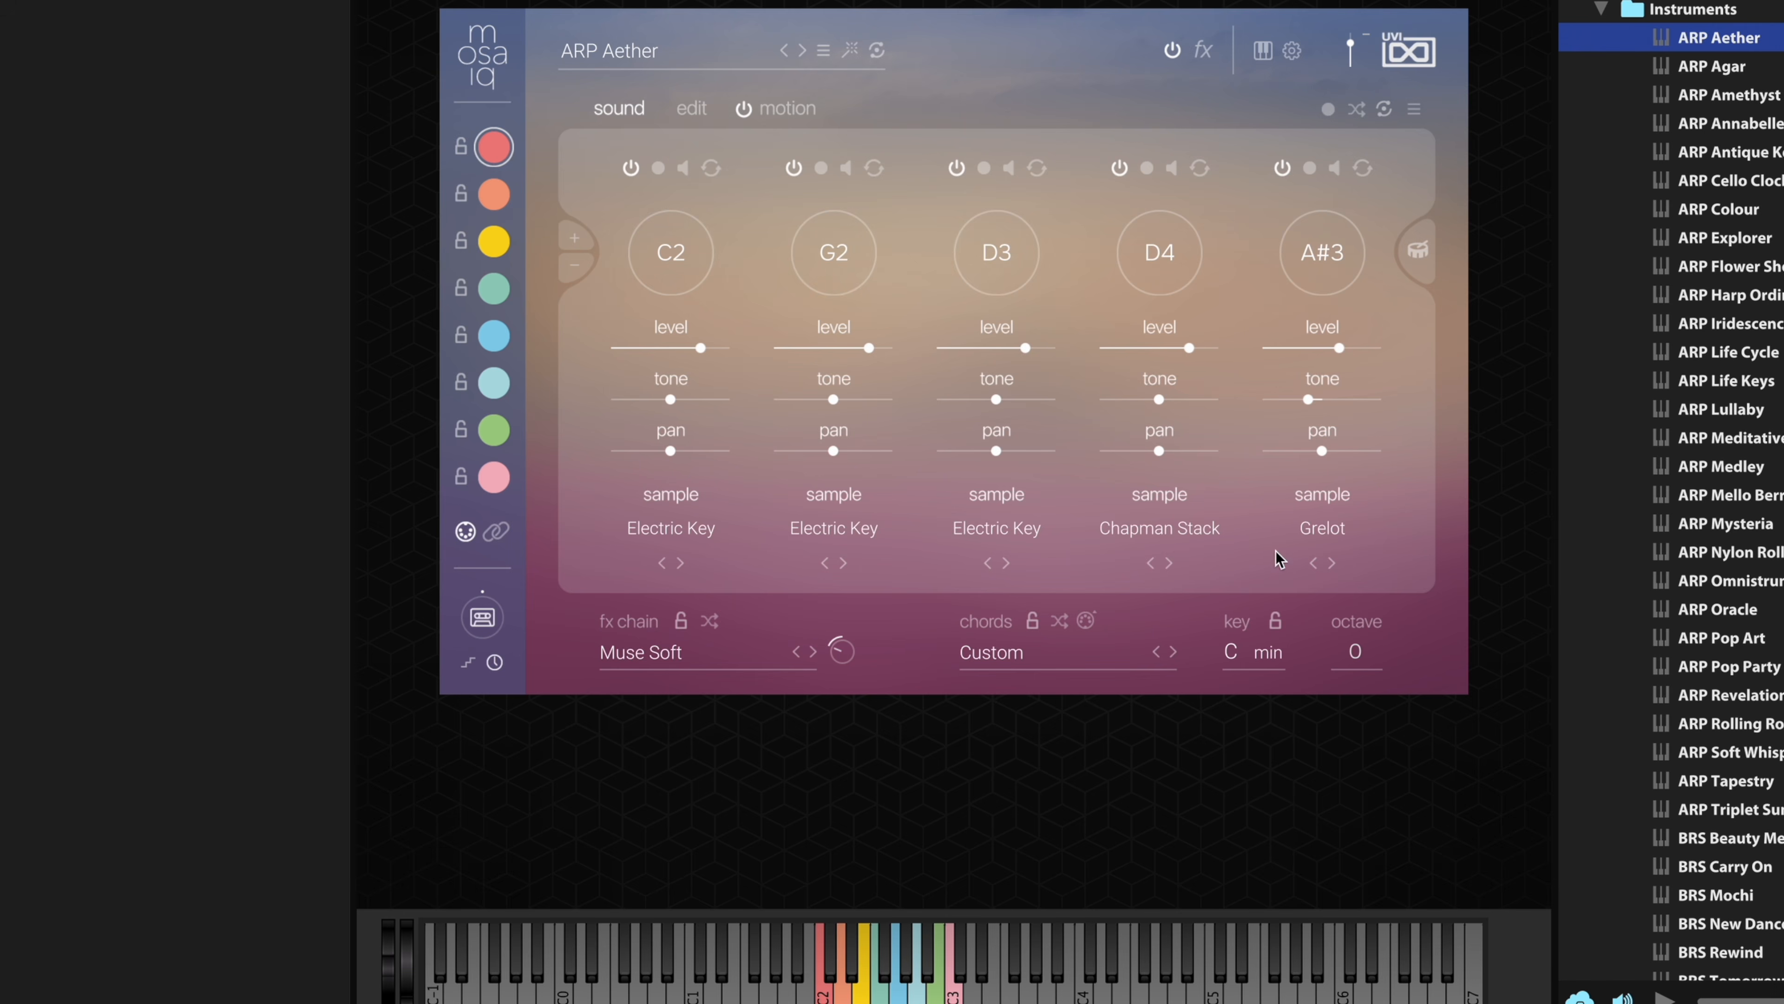
{"action": "left_click", "coordinate": [1189, 533]}
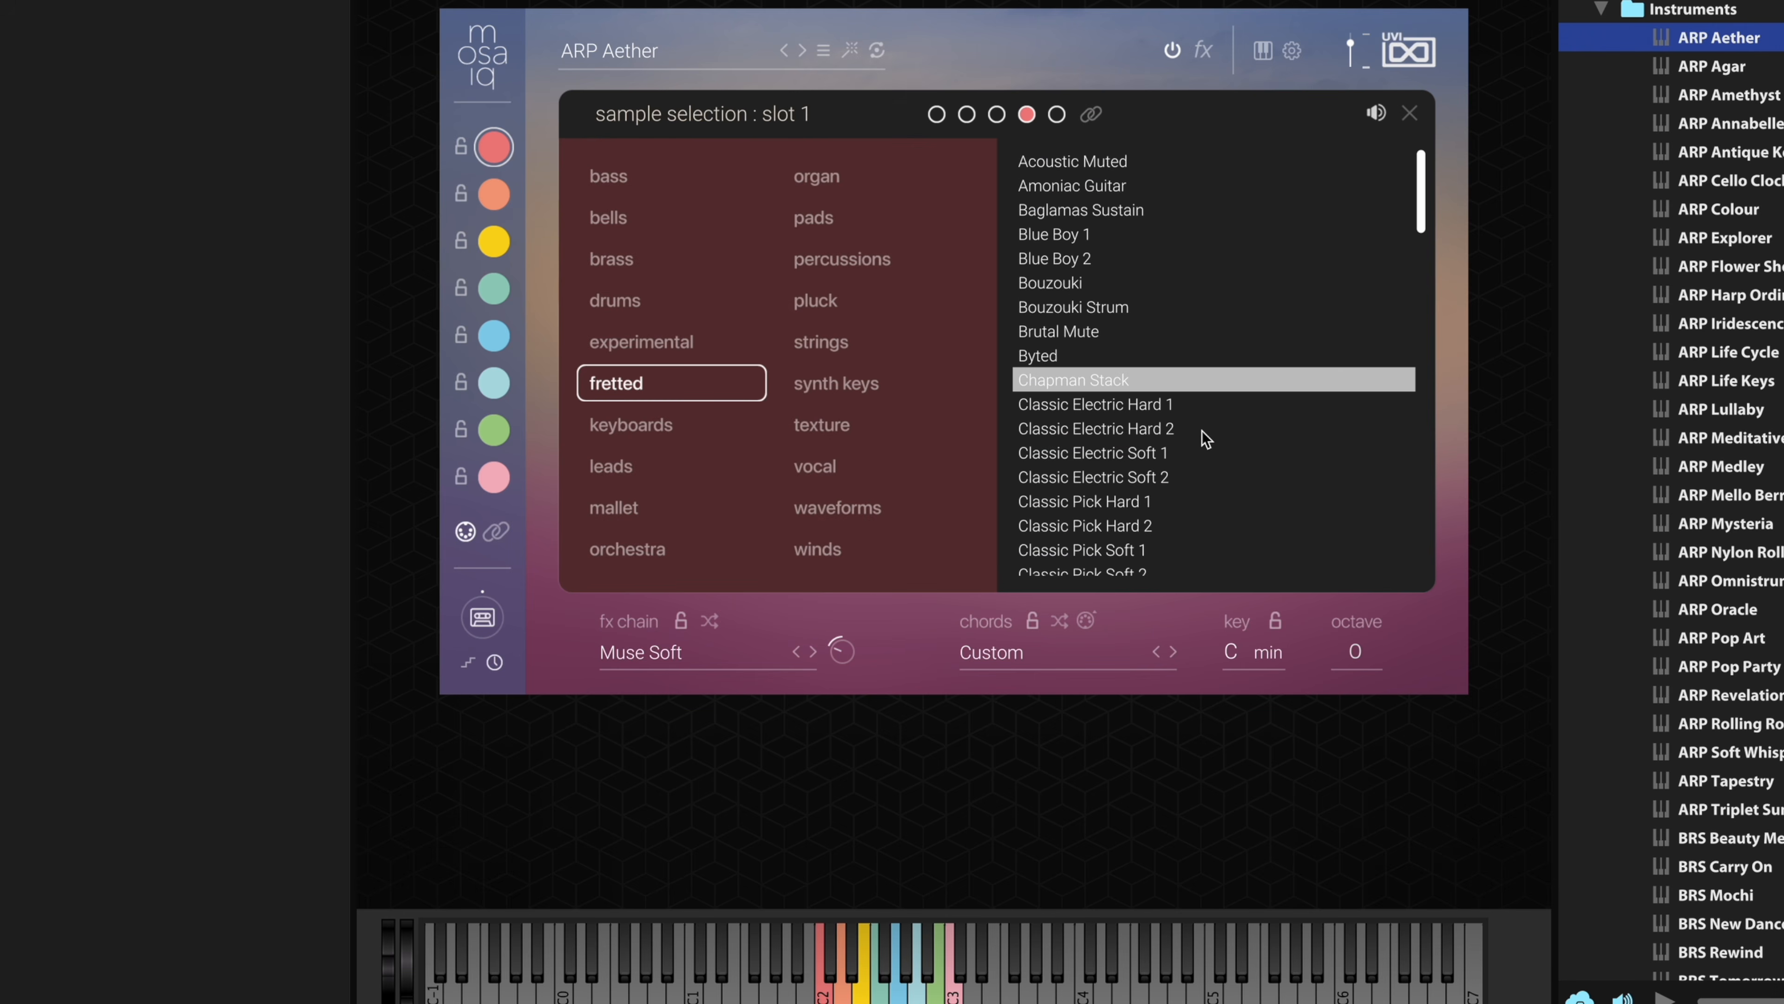
- Audition the fretted samples Hammer Finger Hard 1, Jazz Synthar and Nylon Muted Hard 1 for the fourth note
{"action": "scroll", "coordinate": [1179, 308], "scroll_direction": "down", "scroll_amount": 8}
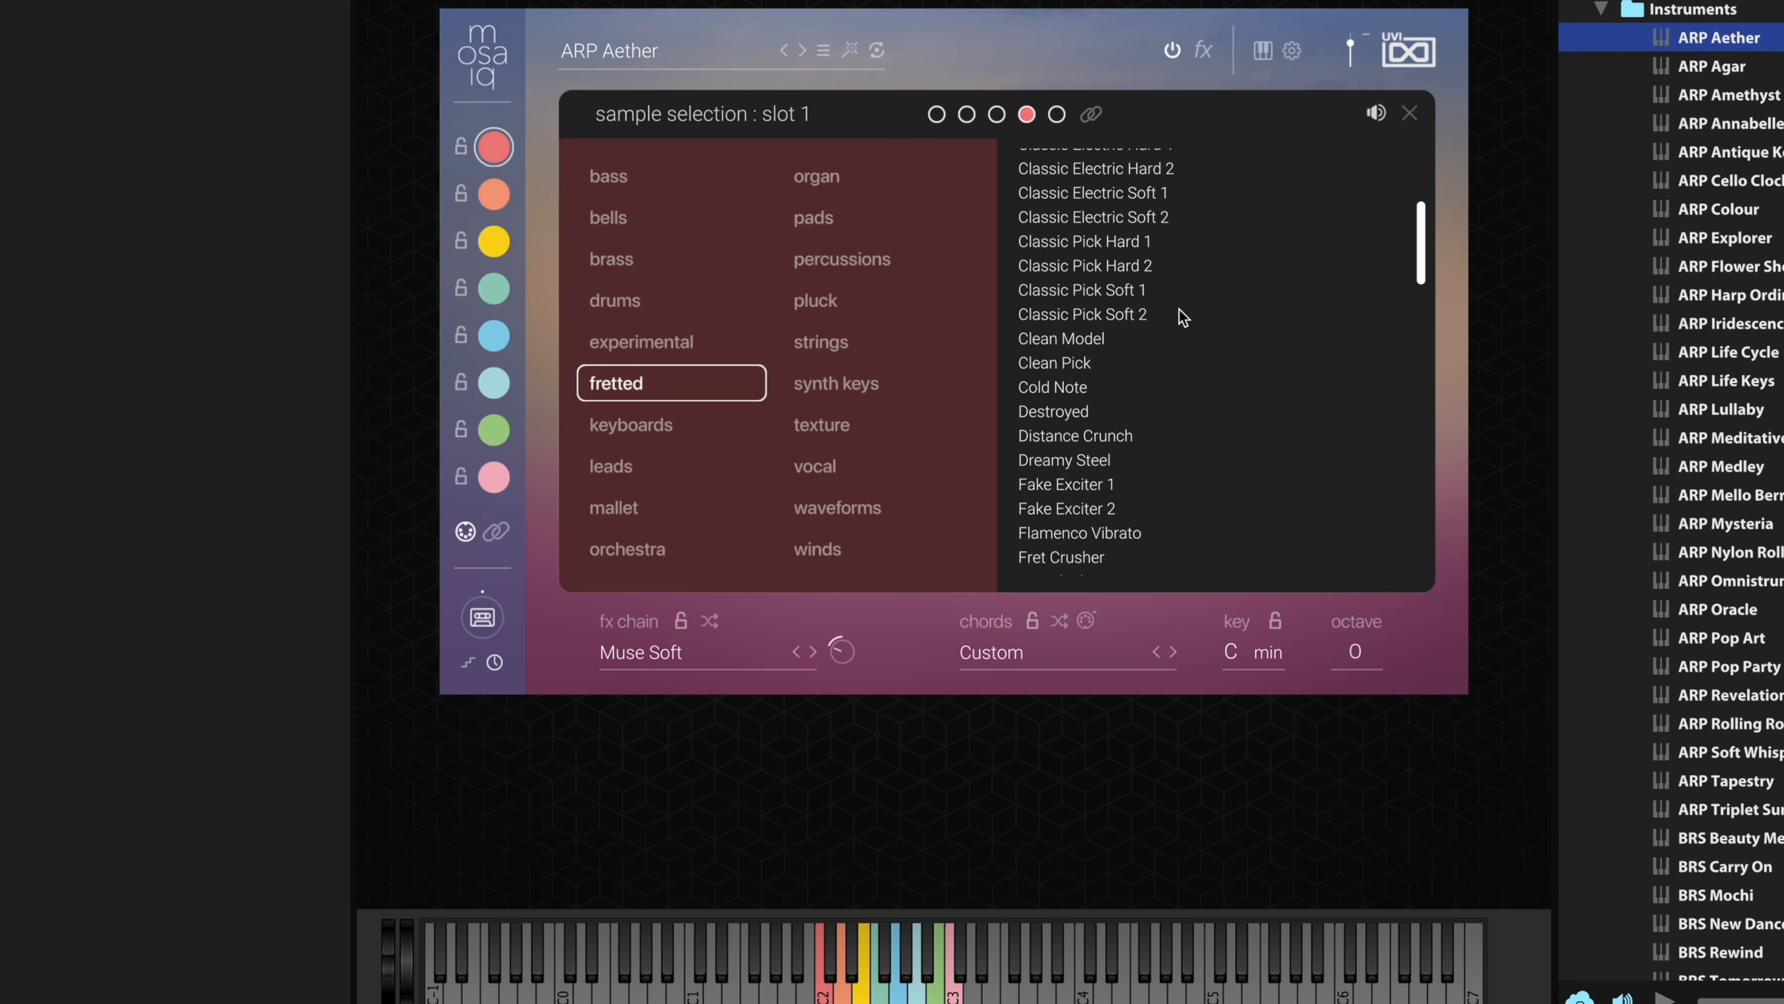
{"action": "scroll", "coordinate": [1182, 317], "scroll_direction": "down", "scroll_amount": 3}
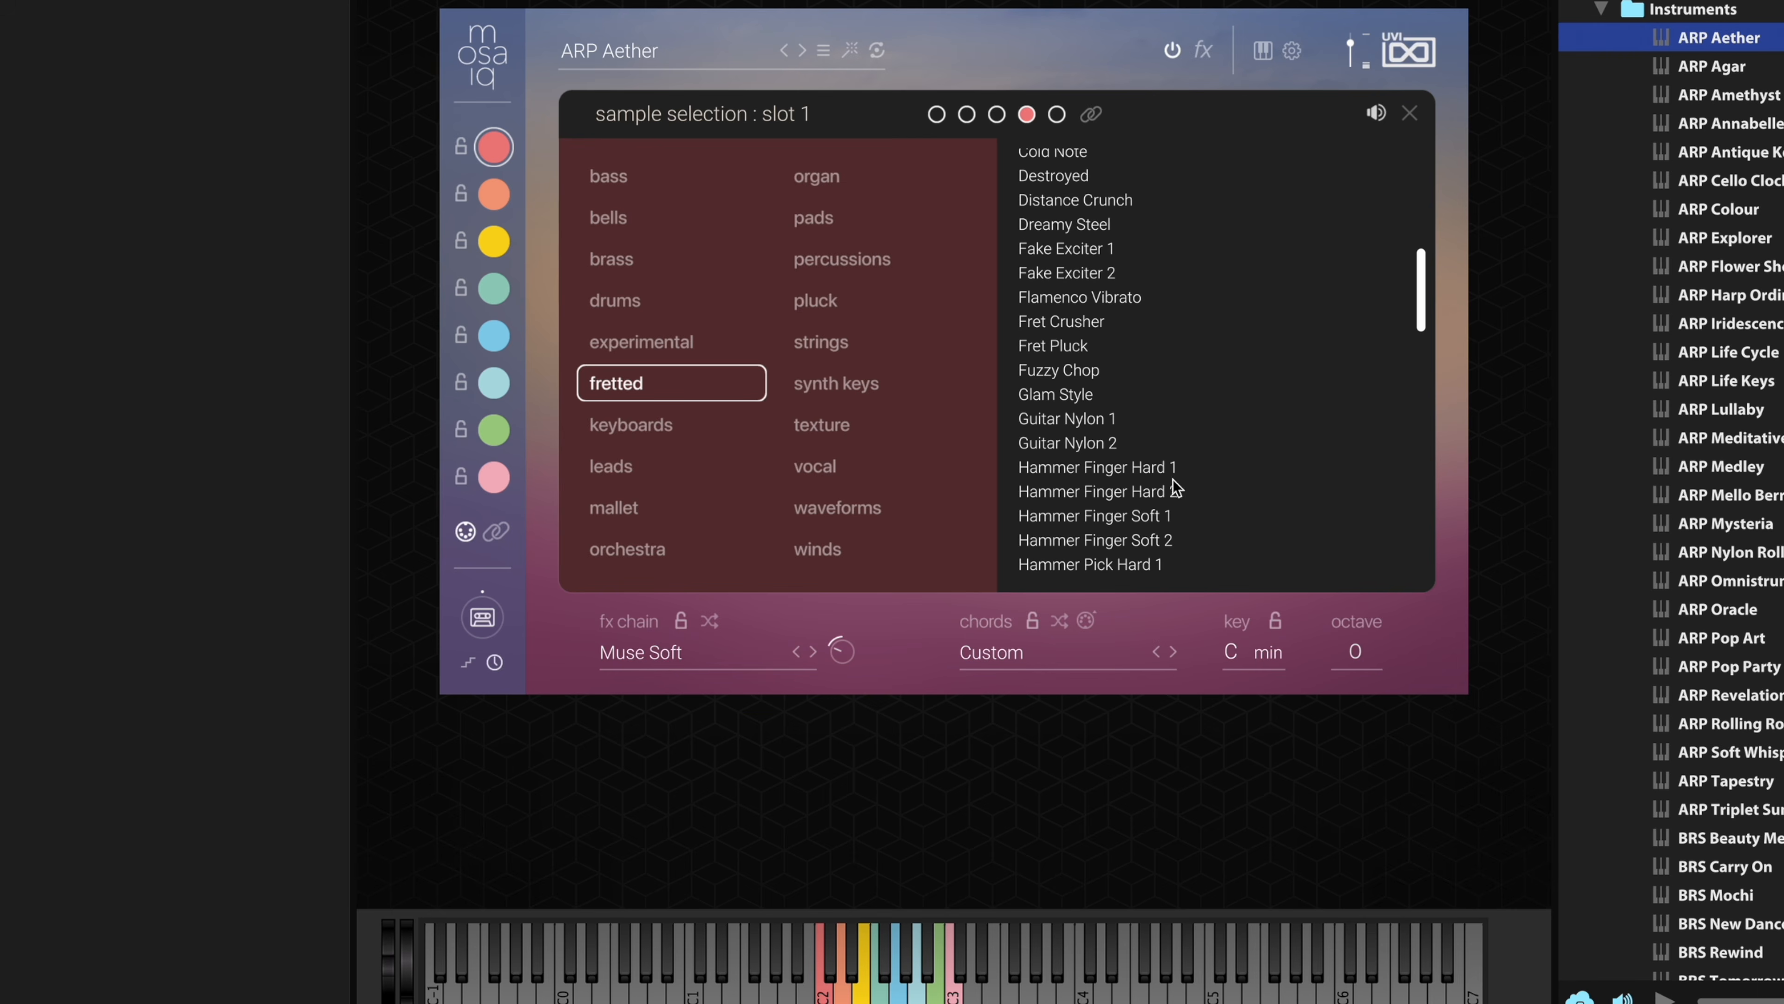
{"action": "left_click", "coordinate": [1191, 469]}
{"action": "scroll", "coordinate": [1251, 391], "scroll_direction": "down", "scroll_amount": 8}
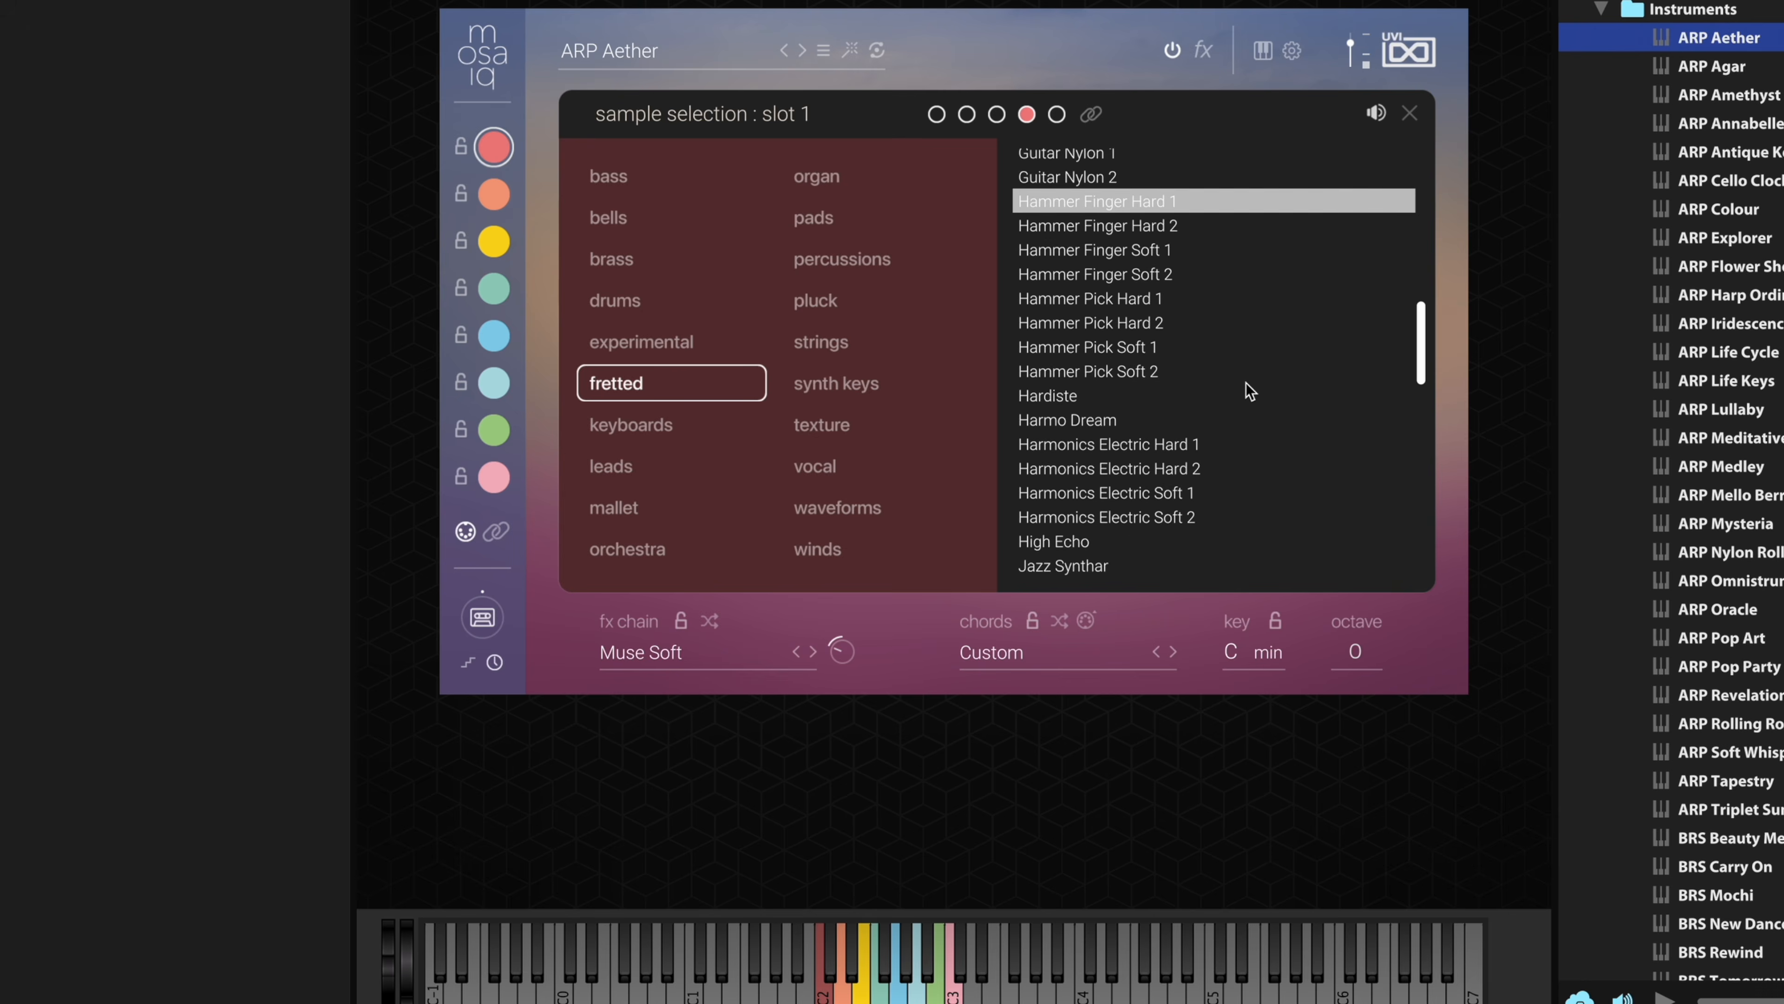
{"action": "scroll", "coordinate": [1250, 392], "scroll_direction": "down", "scroll_amount": 6}
{"action": "left_click", "coordinate": [1104, 376]}
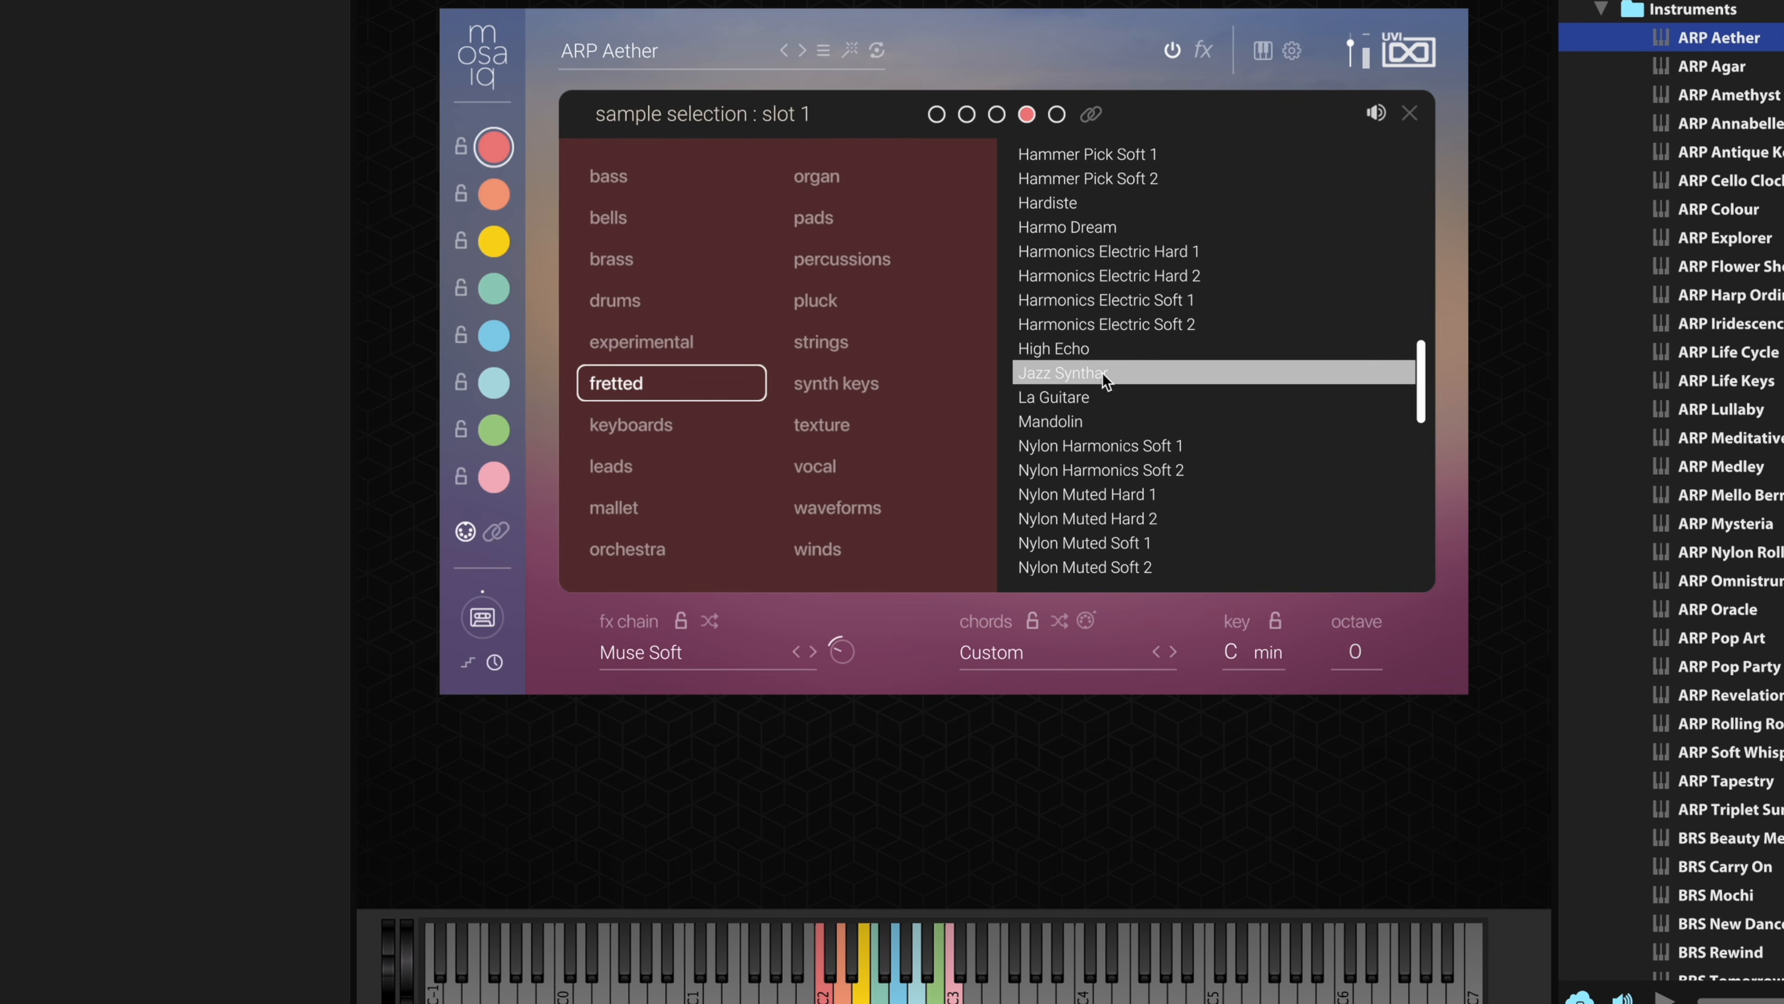
{"action": "left_click", "coordinate": [1229, 494]}
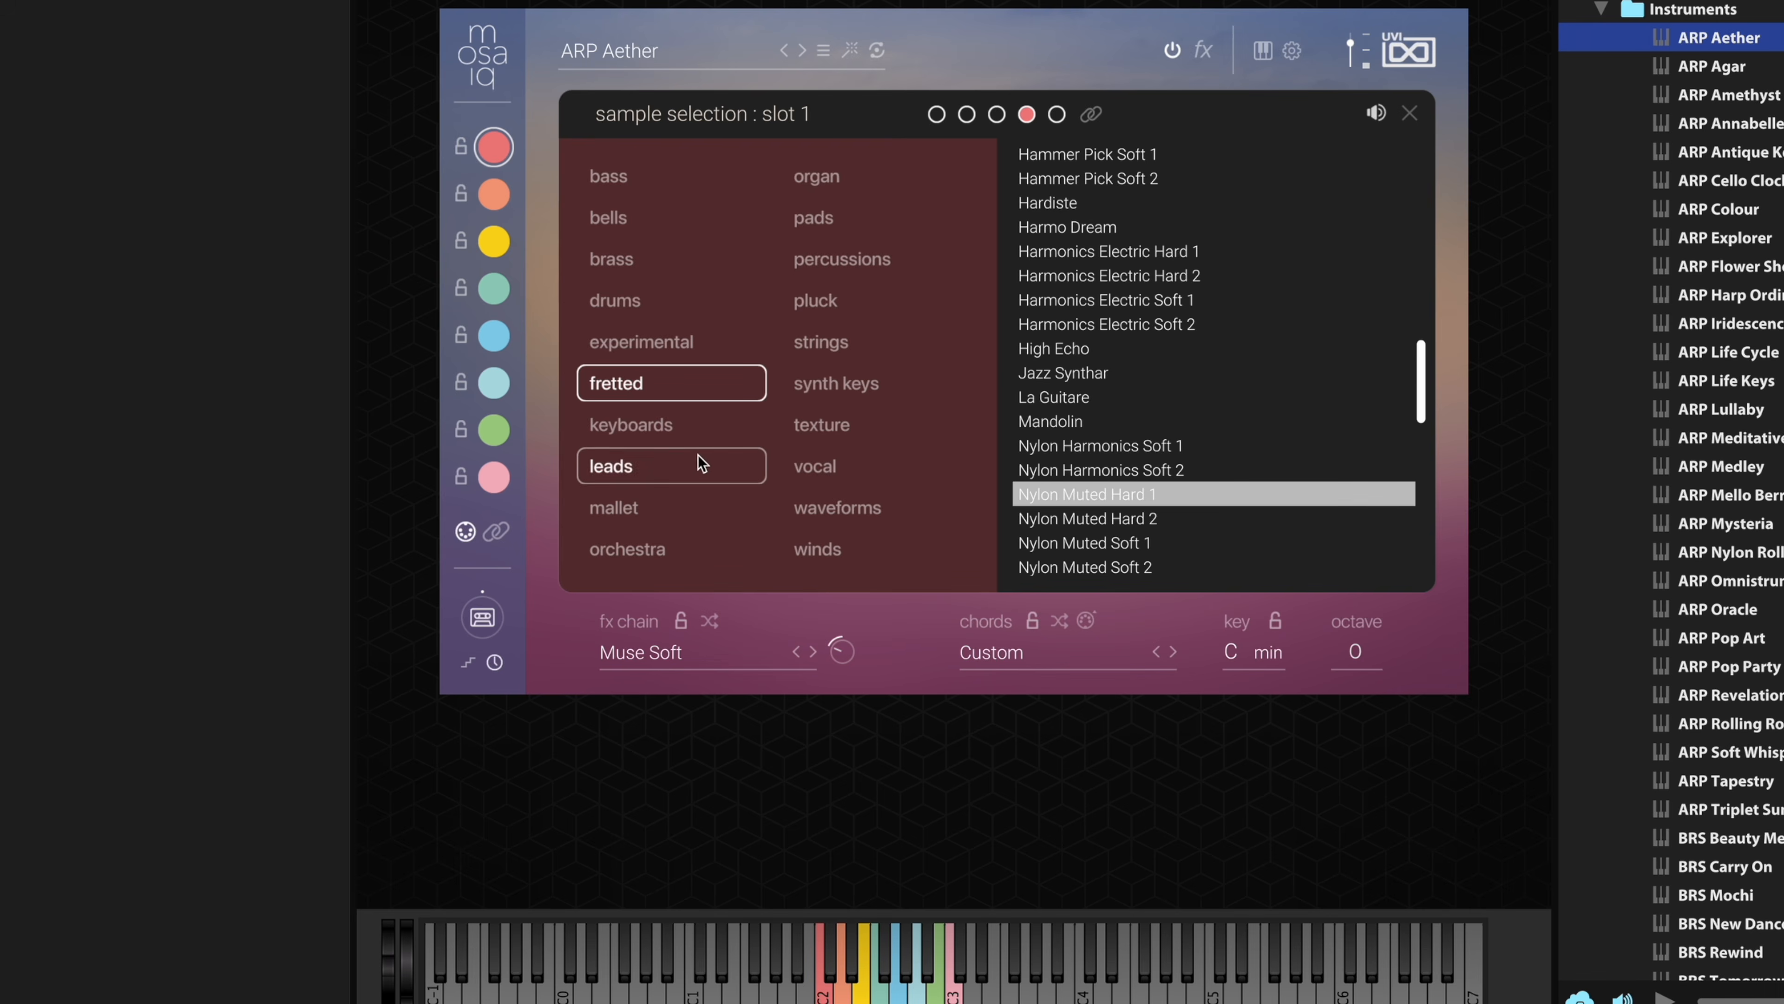
- Try several mallet samples for the fourth note, settle on Dyno Peak and close the sample selection
{"action": "left_click", "coordinate": [659, 506]}
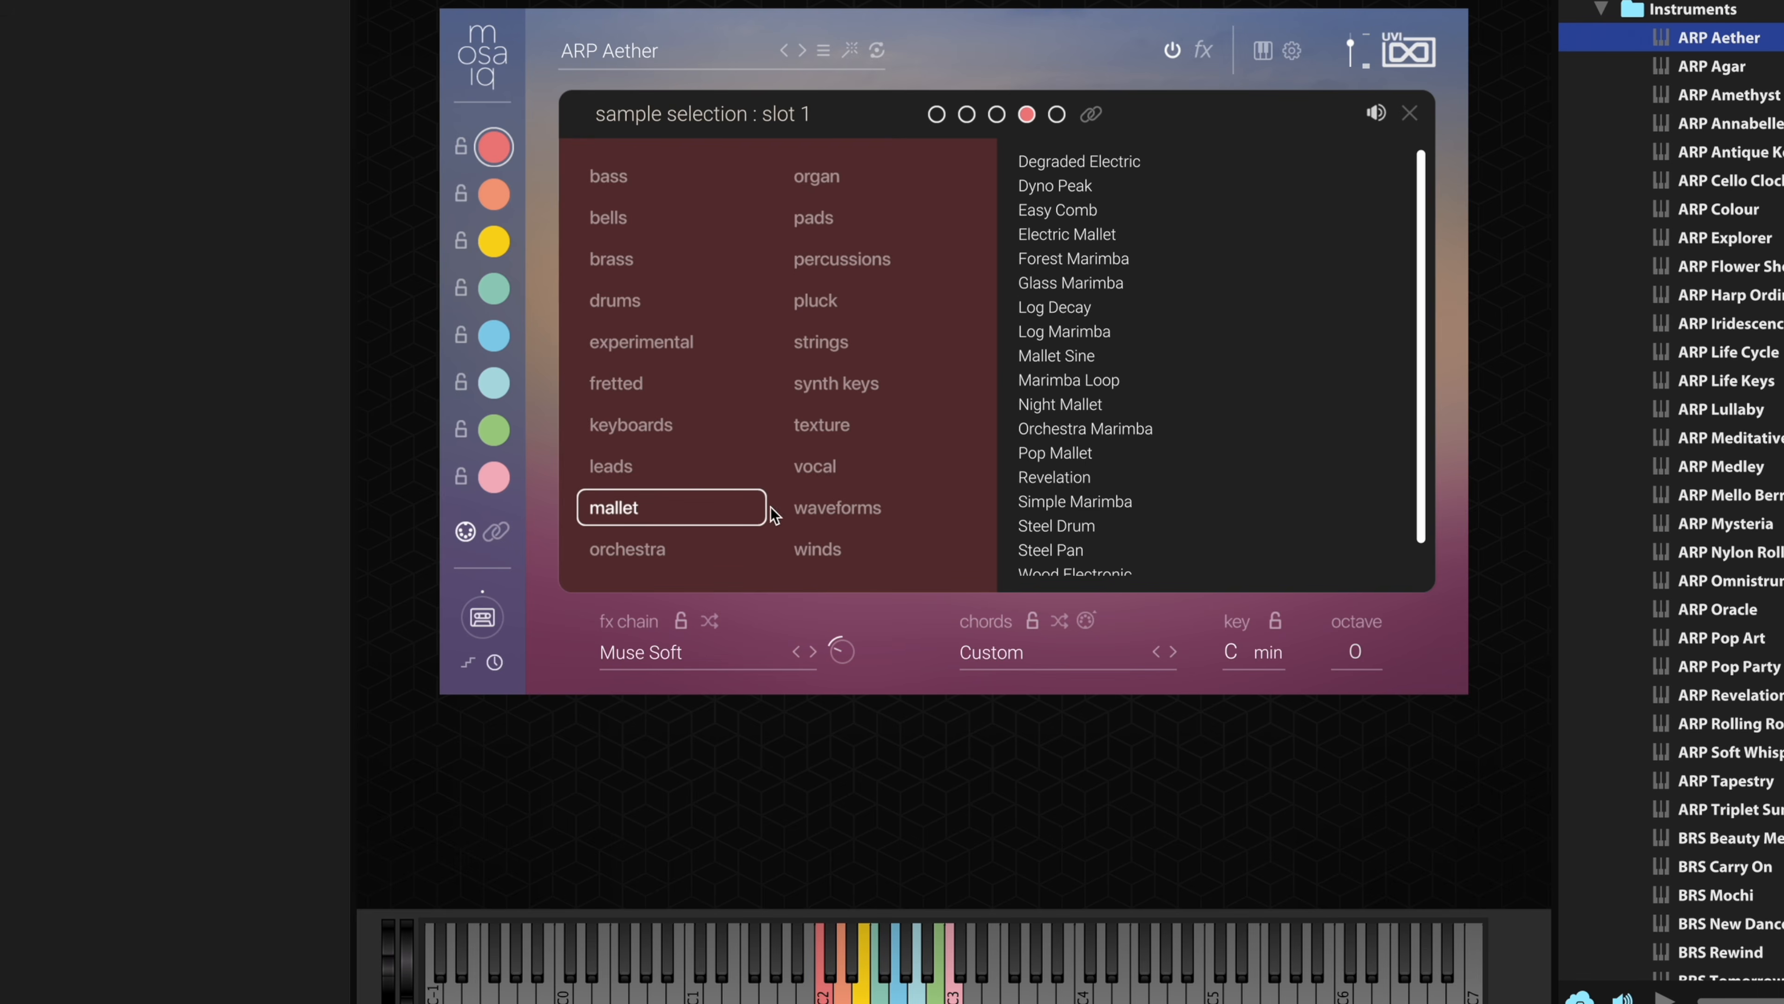
{"action": "left_click", "coordinate": [1089, 454]}
{"action": "left_click", "coordinate": [1132, 260]}
{"action": "left_click", "coordinate": [1120, 284]}
{"action": "left_click", "coordinate": [1106, 310]}
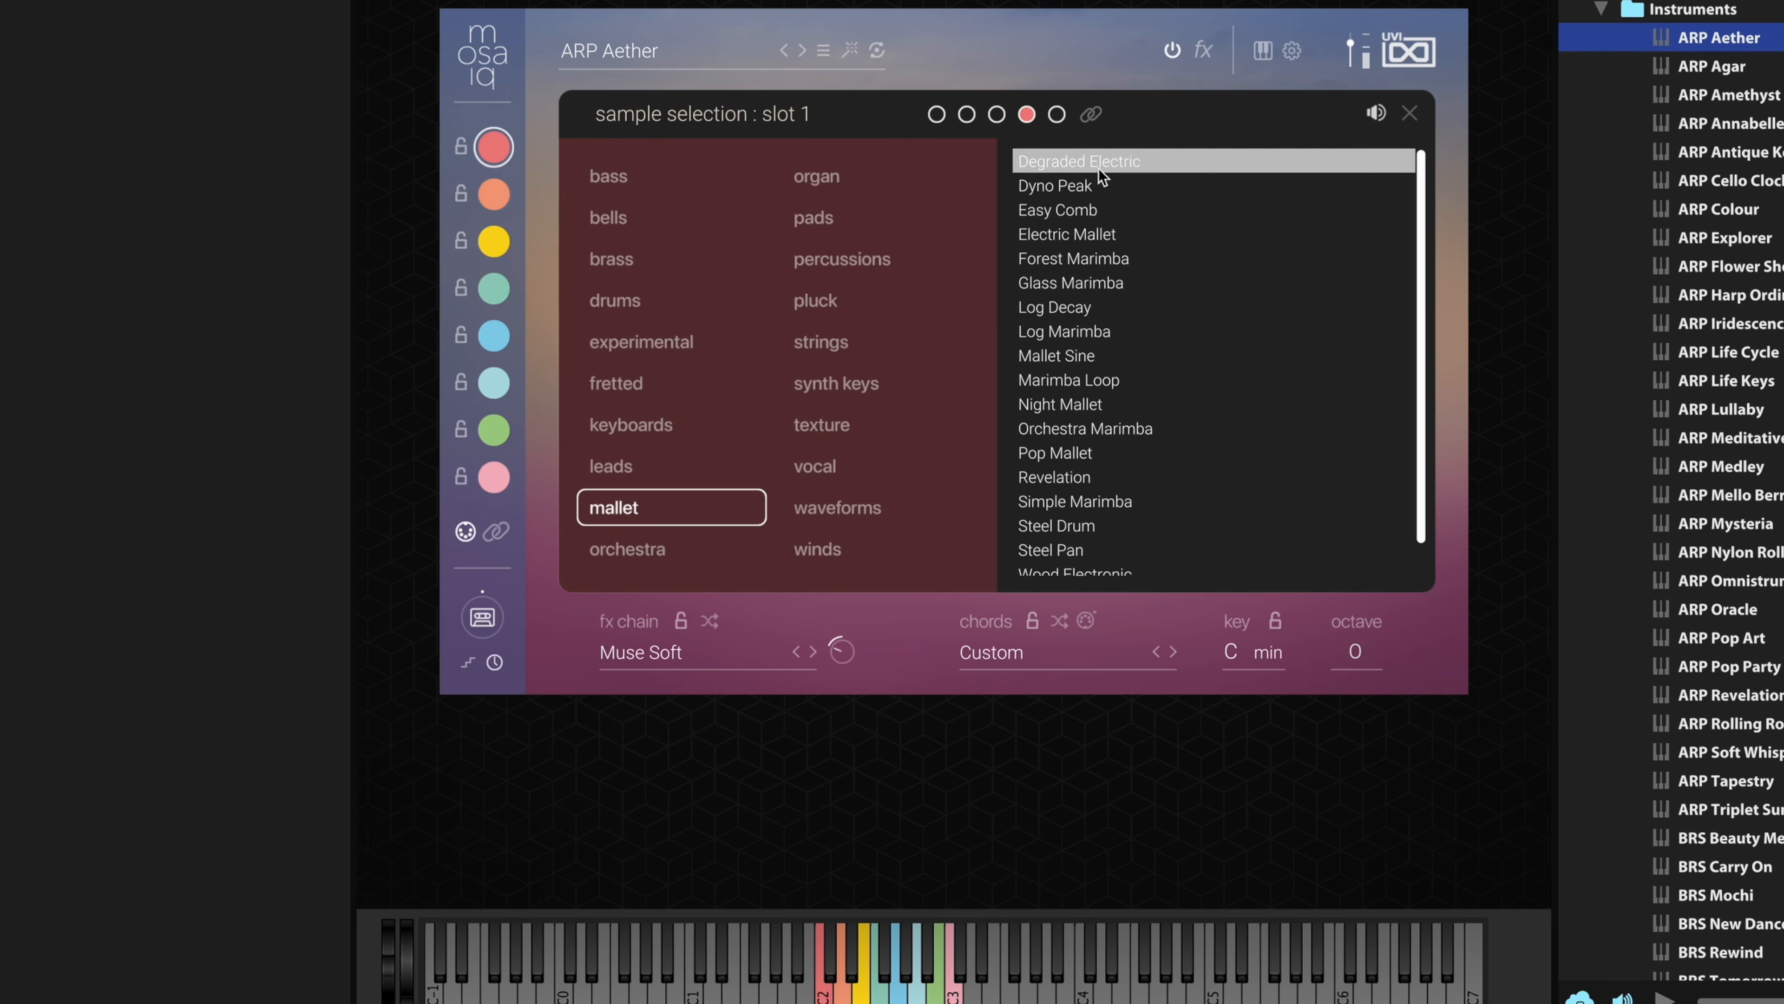
{"action": "left_click", "coordinate": [1108, 186]}
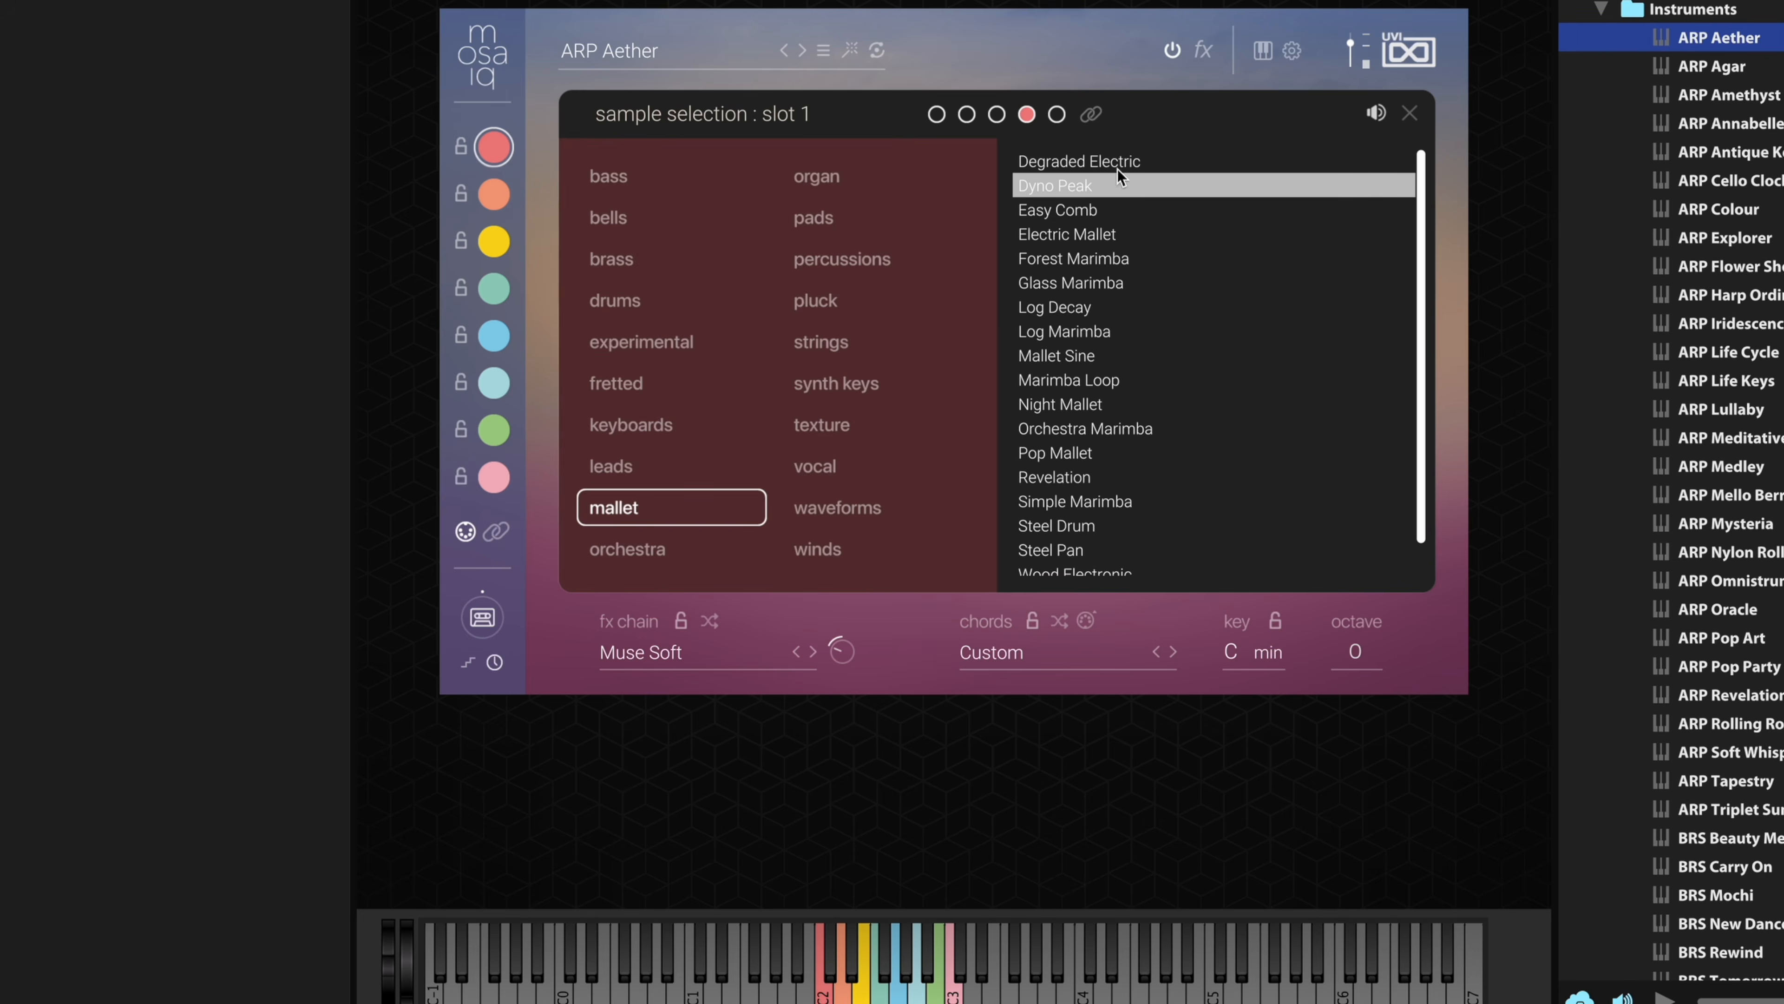
{"action": "left_click", "coordinate": [1410, 113]}
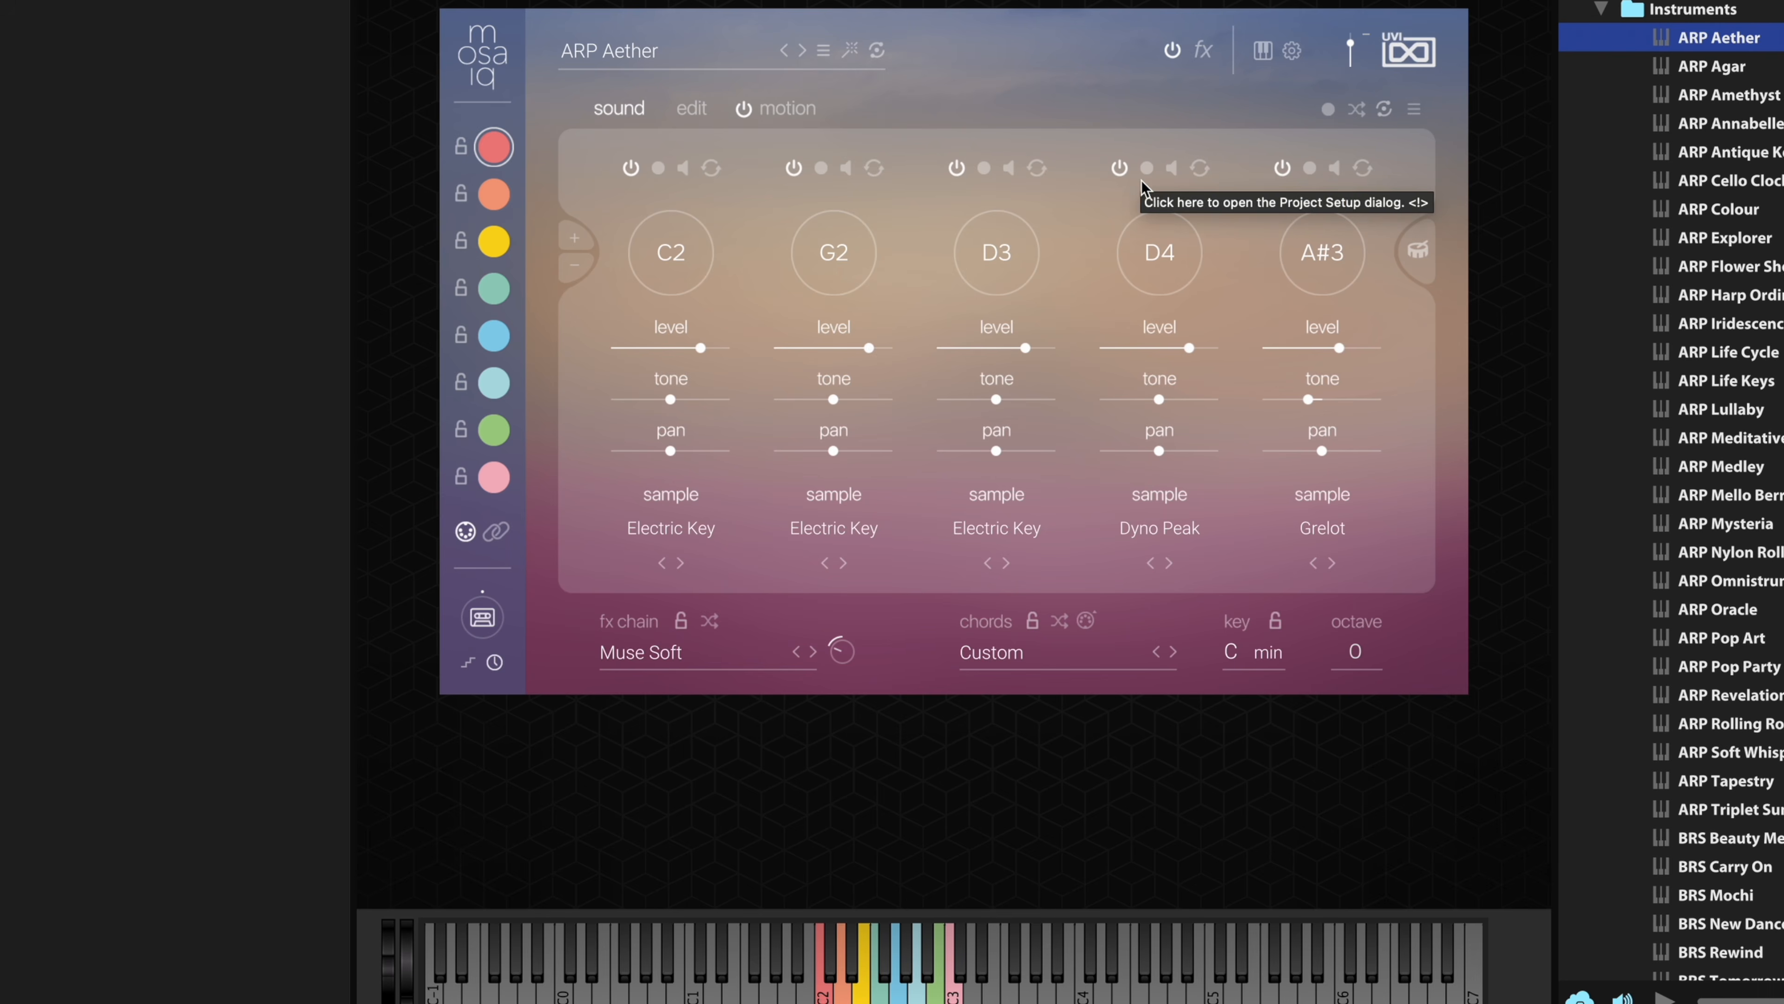
- Look at the chord's motion sequence and edit settings, and return to its sound settings
{"action": "left_click", "coordinate": [795, 113]}
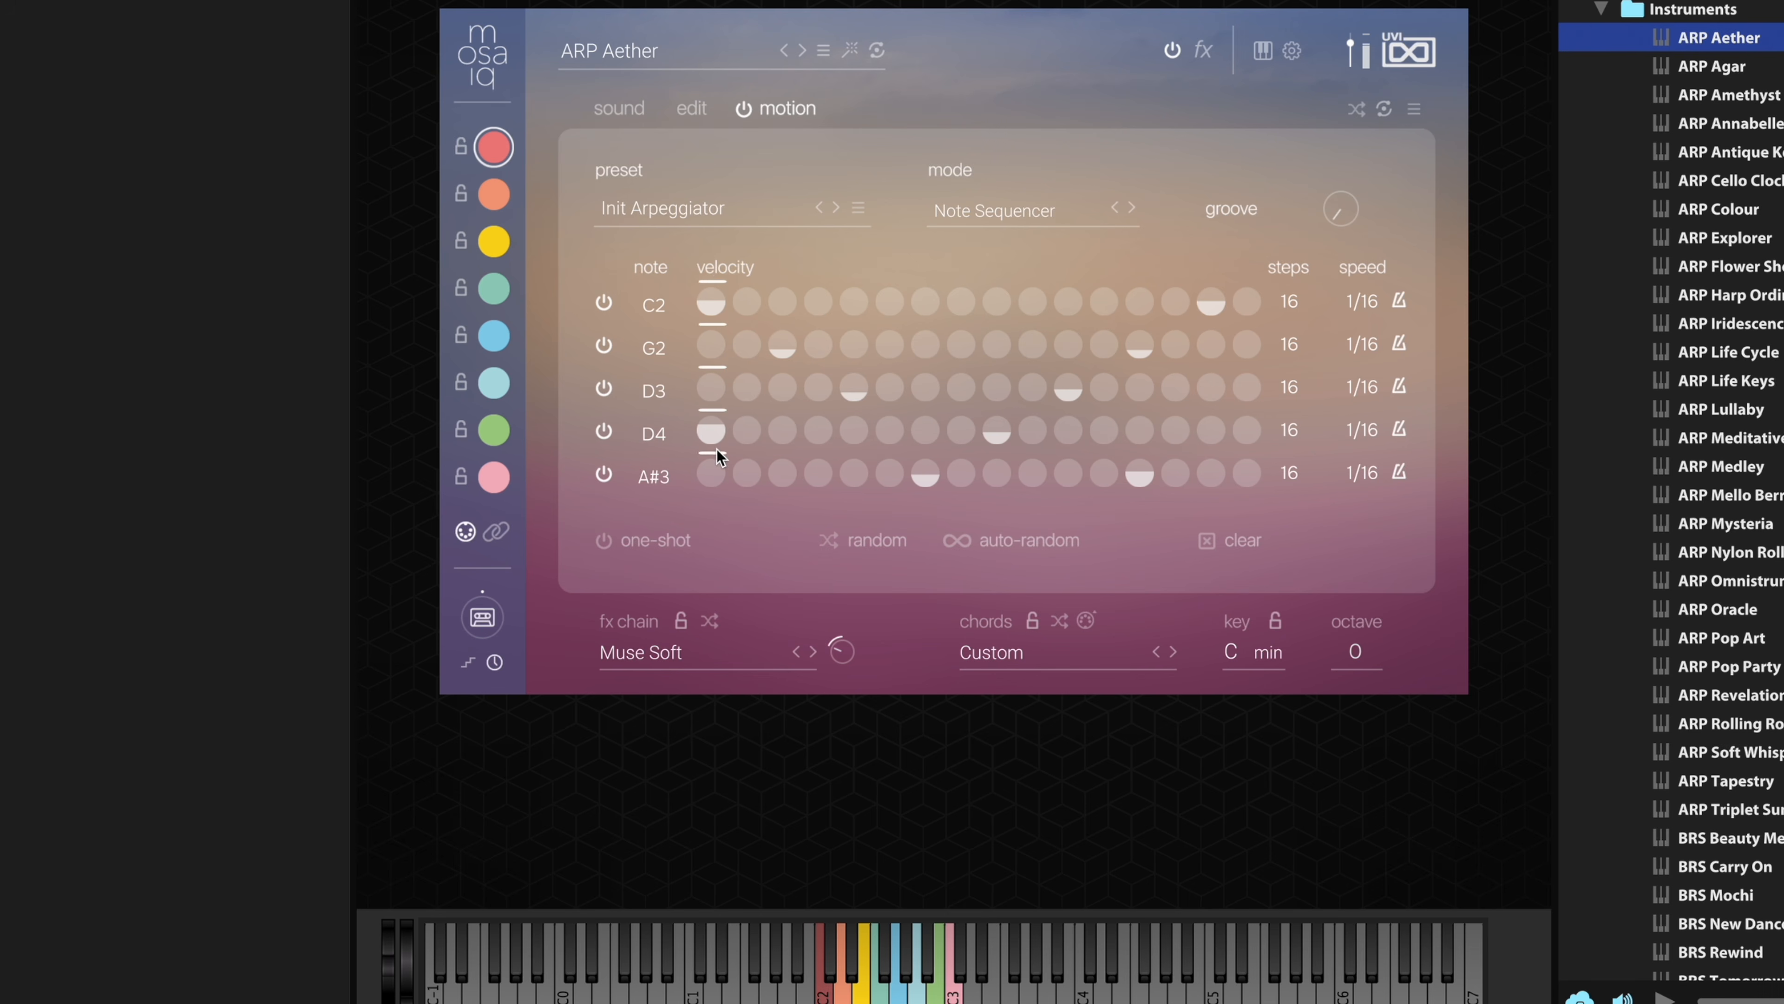
{"action": "left_click", "coordinate": [695, 111]}
{"action": "left_click", "coordinate": [623, 109]}
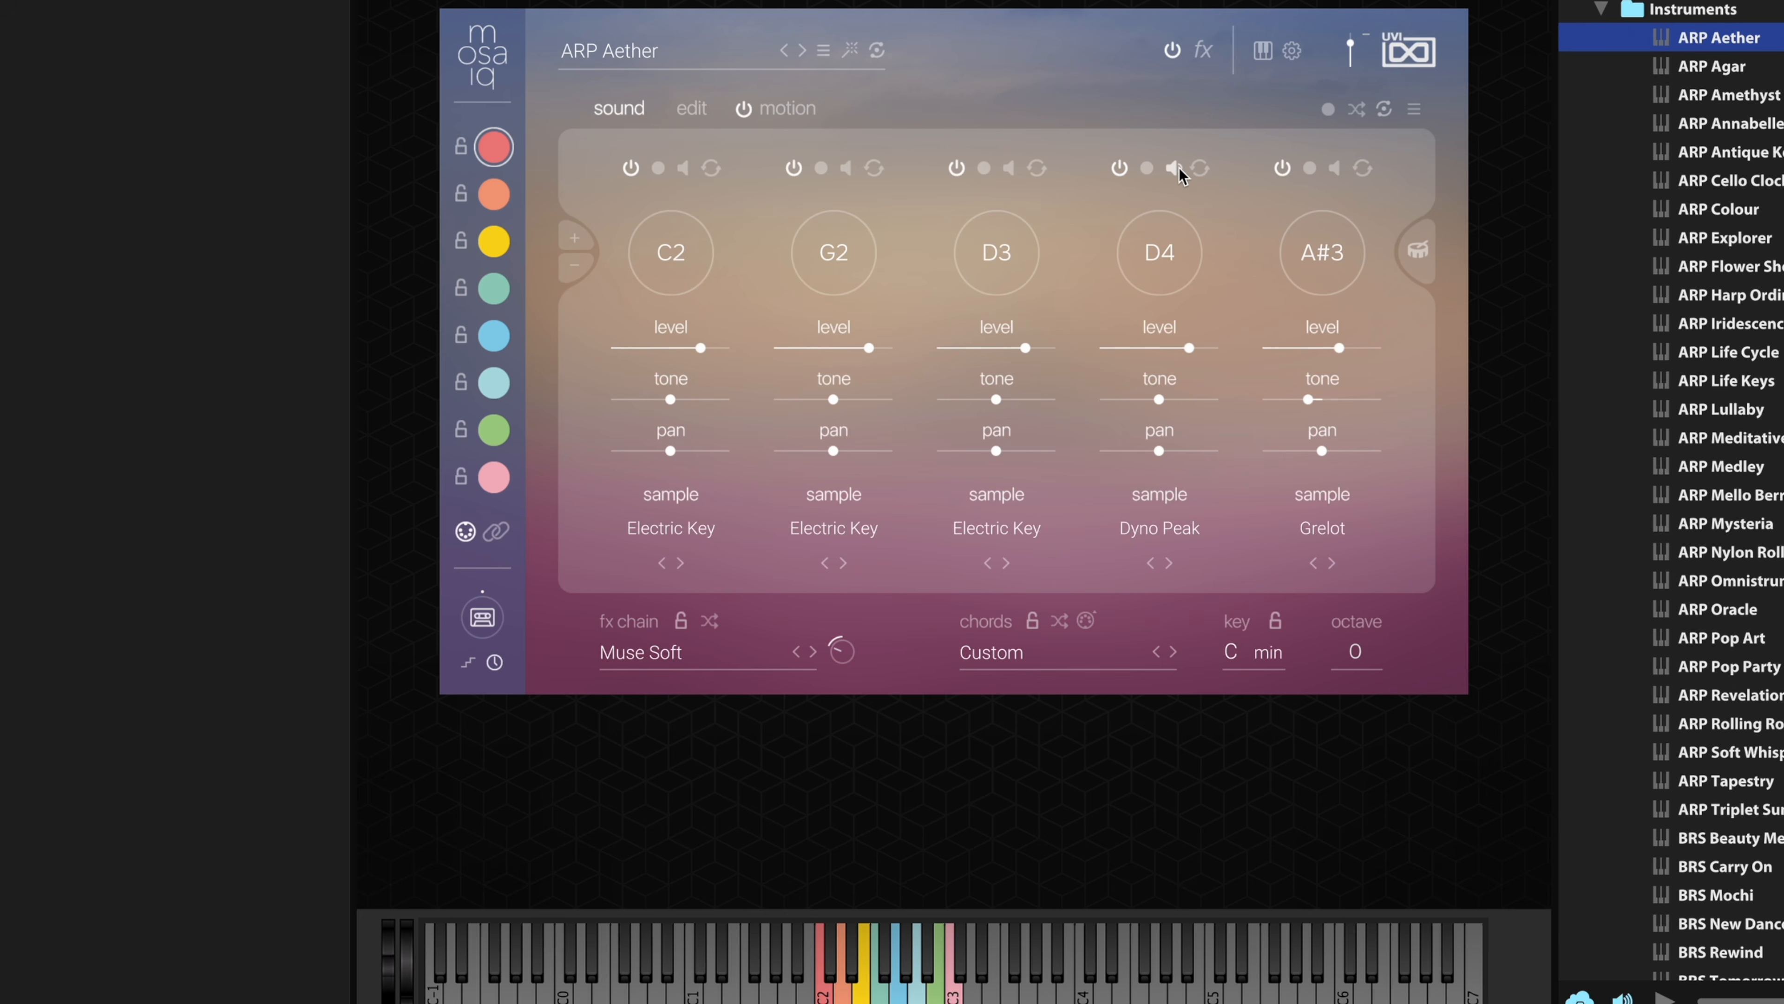
- Set the fourth note to F4 and lower the velocity of its first step in the note sequencer
{"action": "left_click", "coordinate": [1149, 168]}
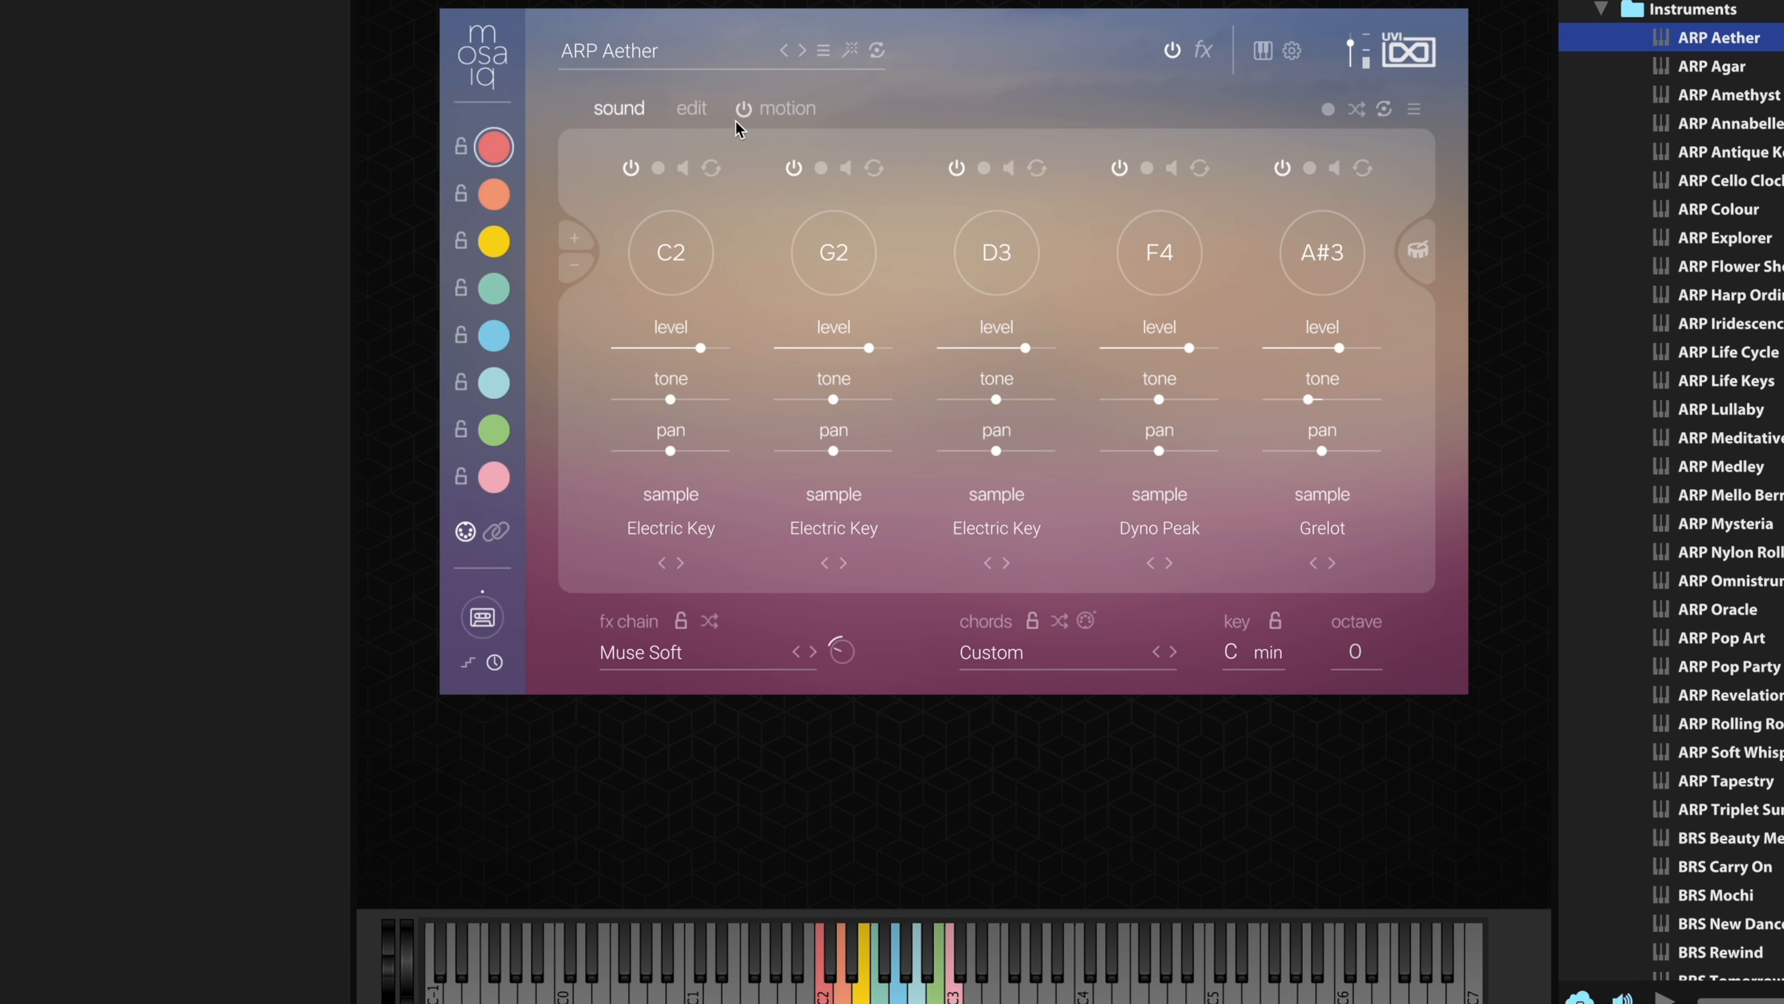
{"action": "left_click", "coordinate": [742, 110]}
{"action": "left_click", "coordinate": [786, 111]}
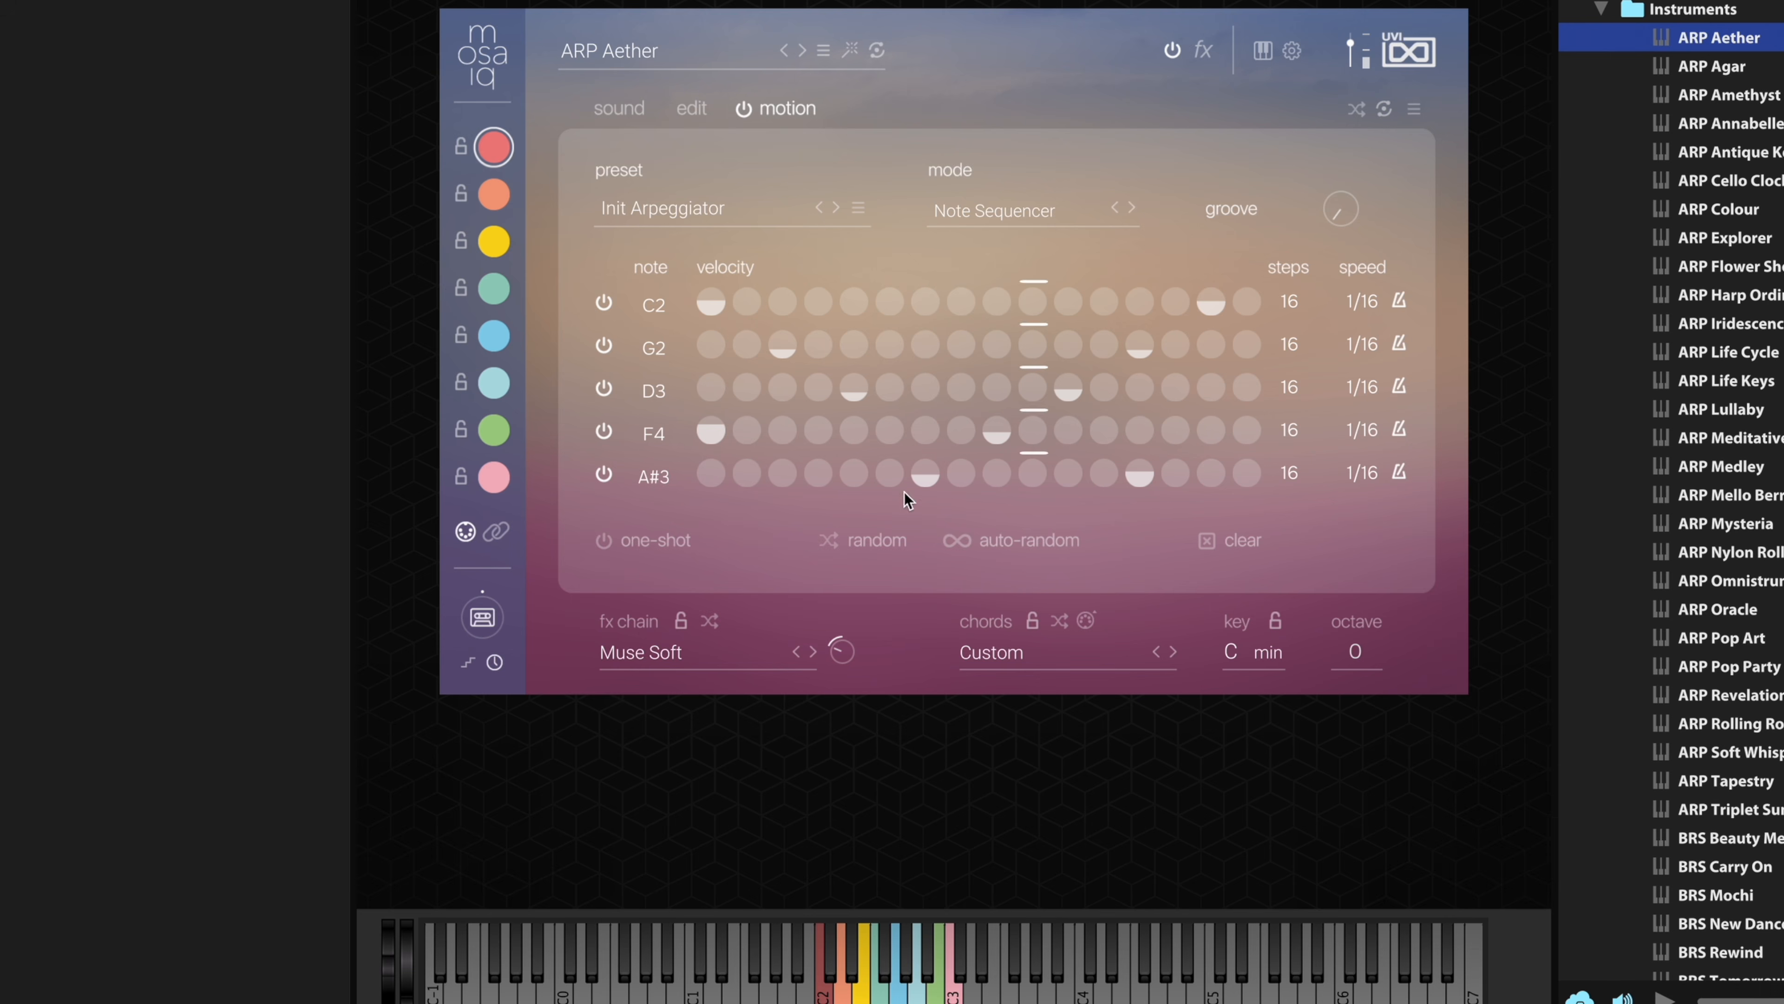
{"action": "left_click_drag", "start_coordinate": [718, 436], "coordinate": [750, 852]}
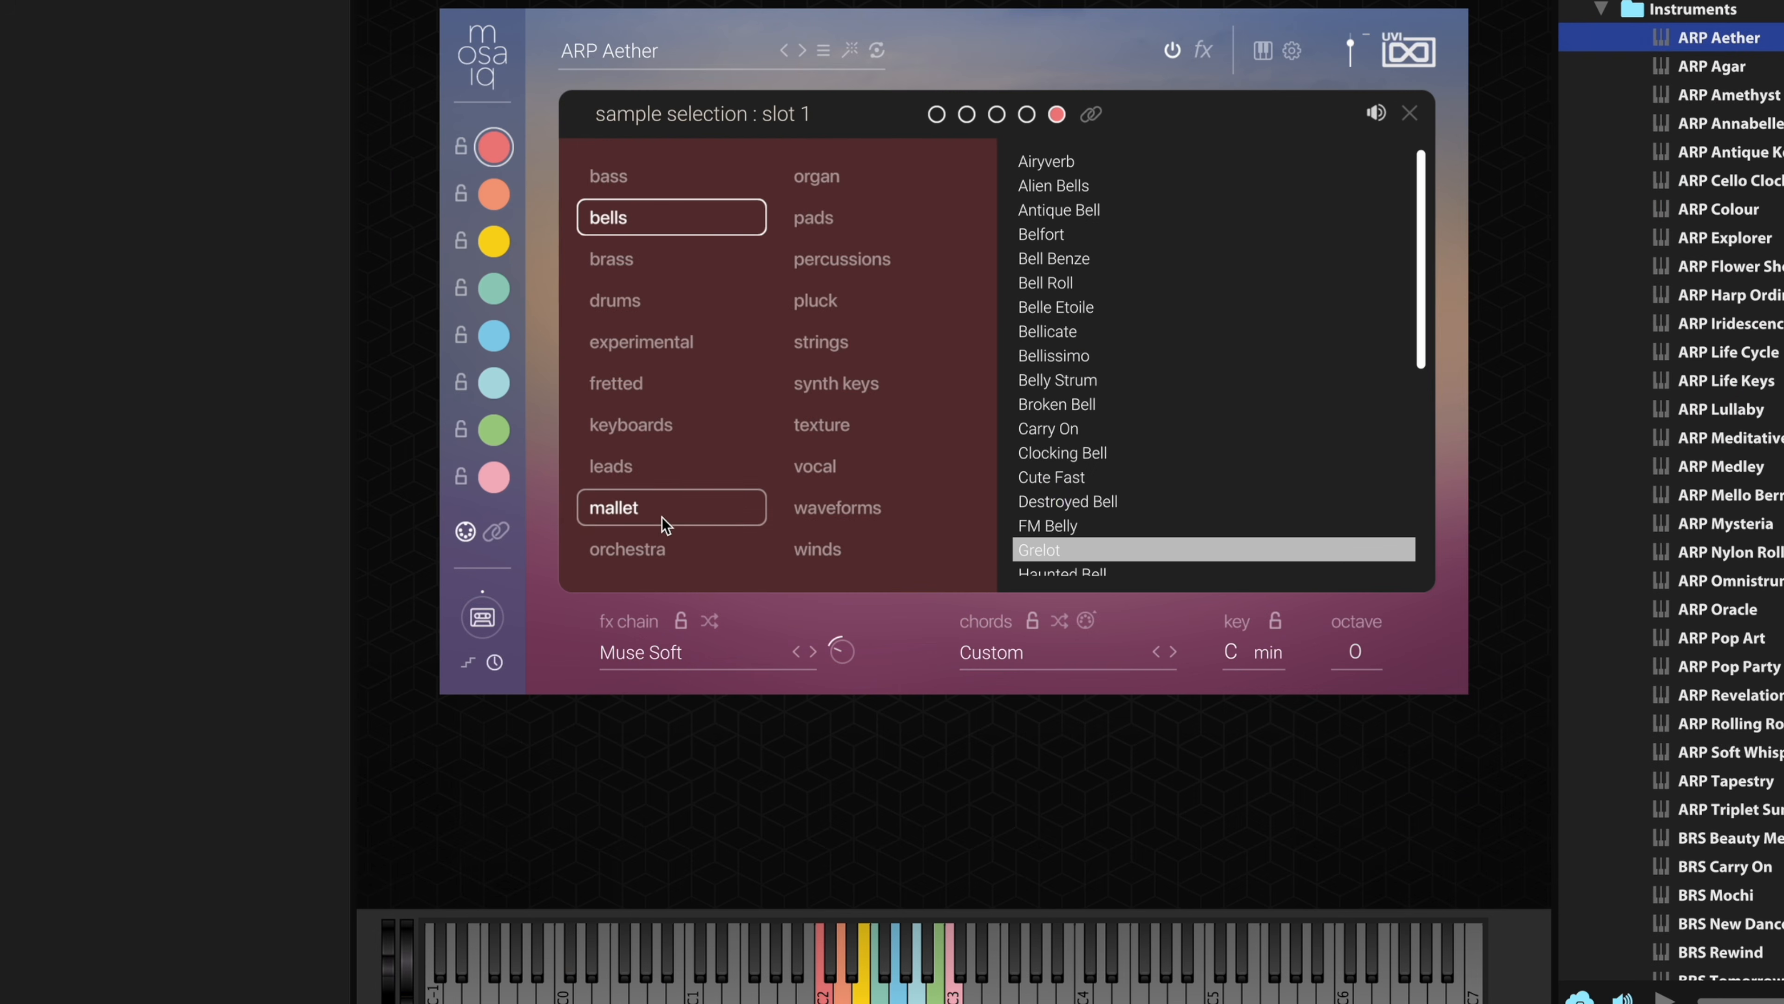
- Assign the mallet sample Dyno Peak to the fifth note and lower that note's level slightly
{"action": "left_click", "coordinate": [667, 519]}
{"action": "left_click", "coordinate": [1071, 190]}
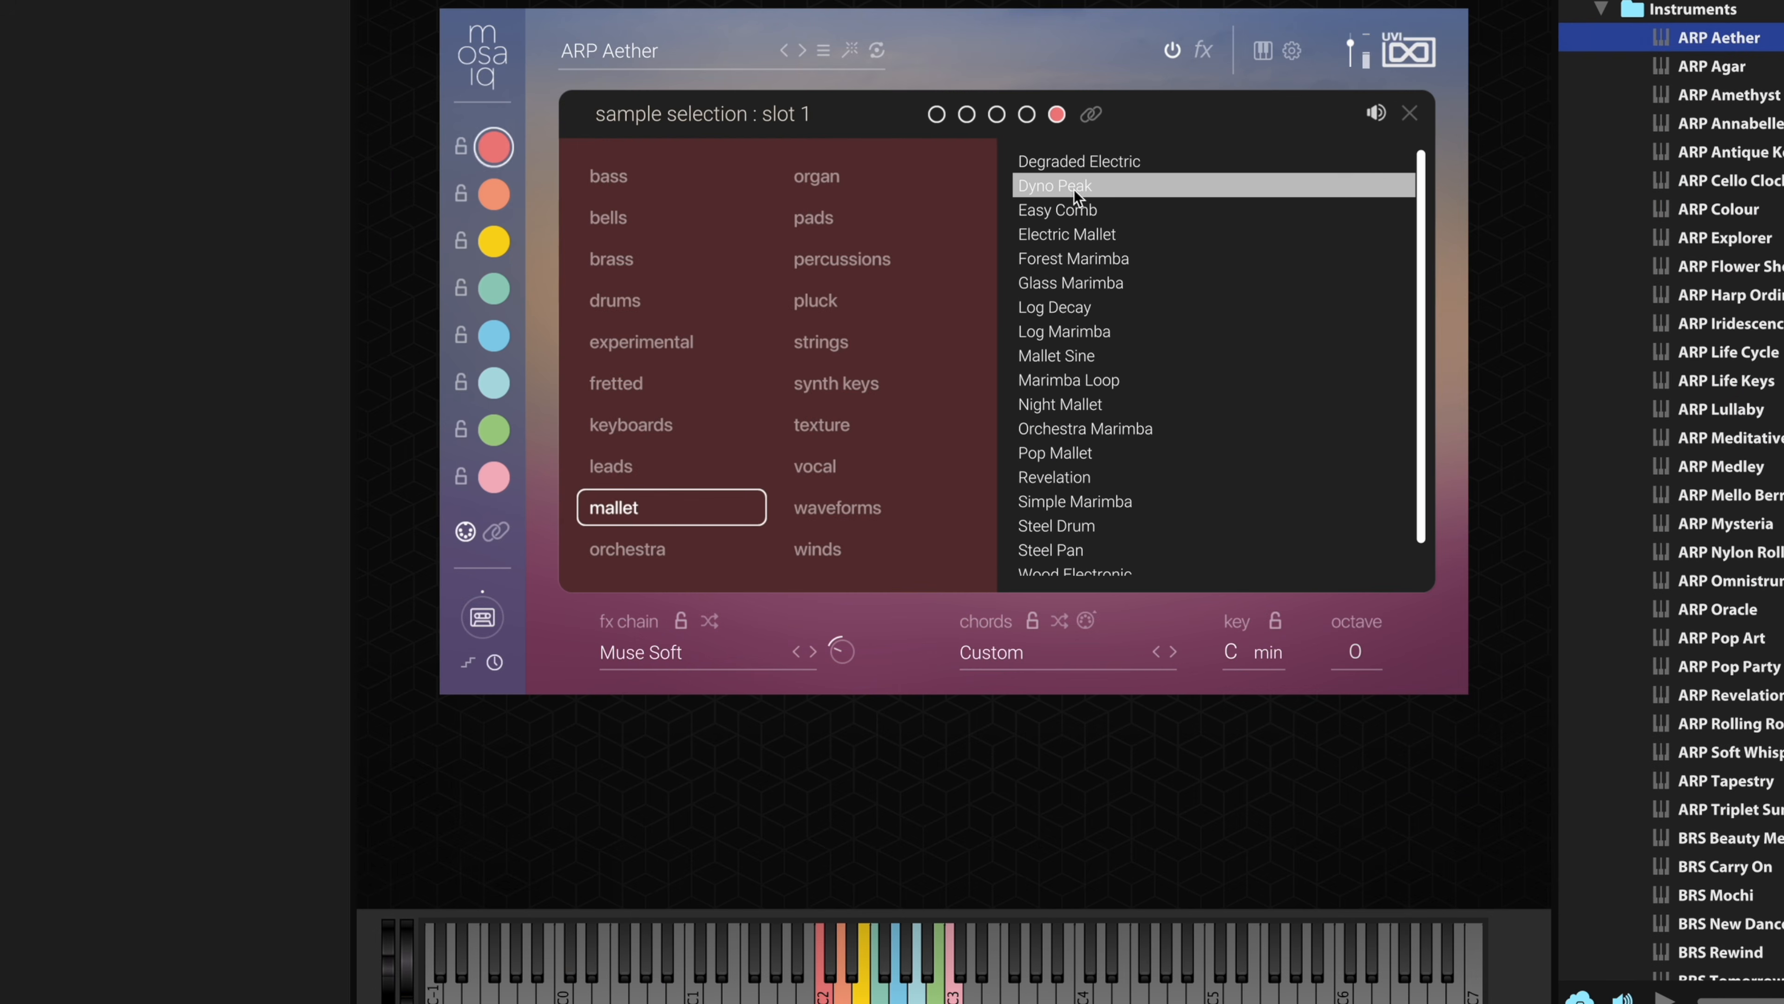
{"action": "left_click", "coordinate": [1409, 113]}
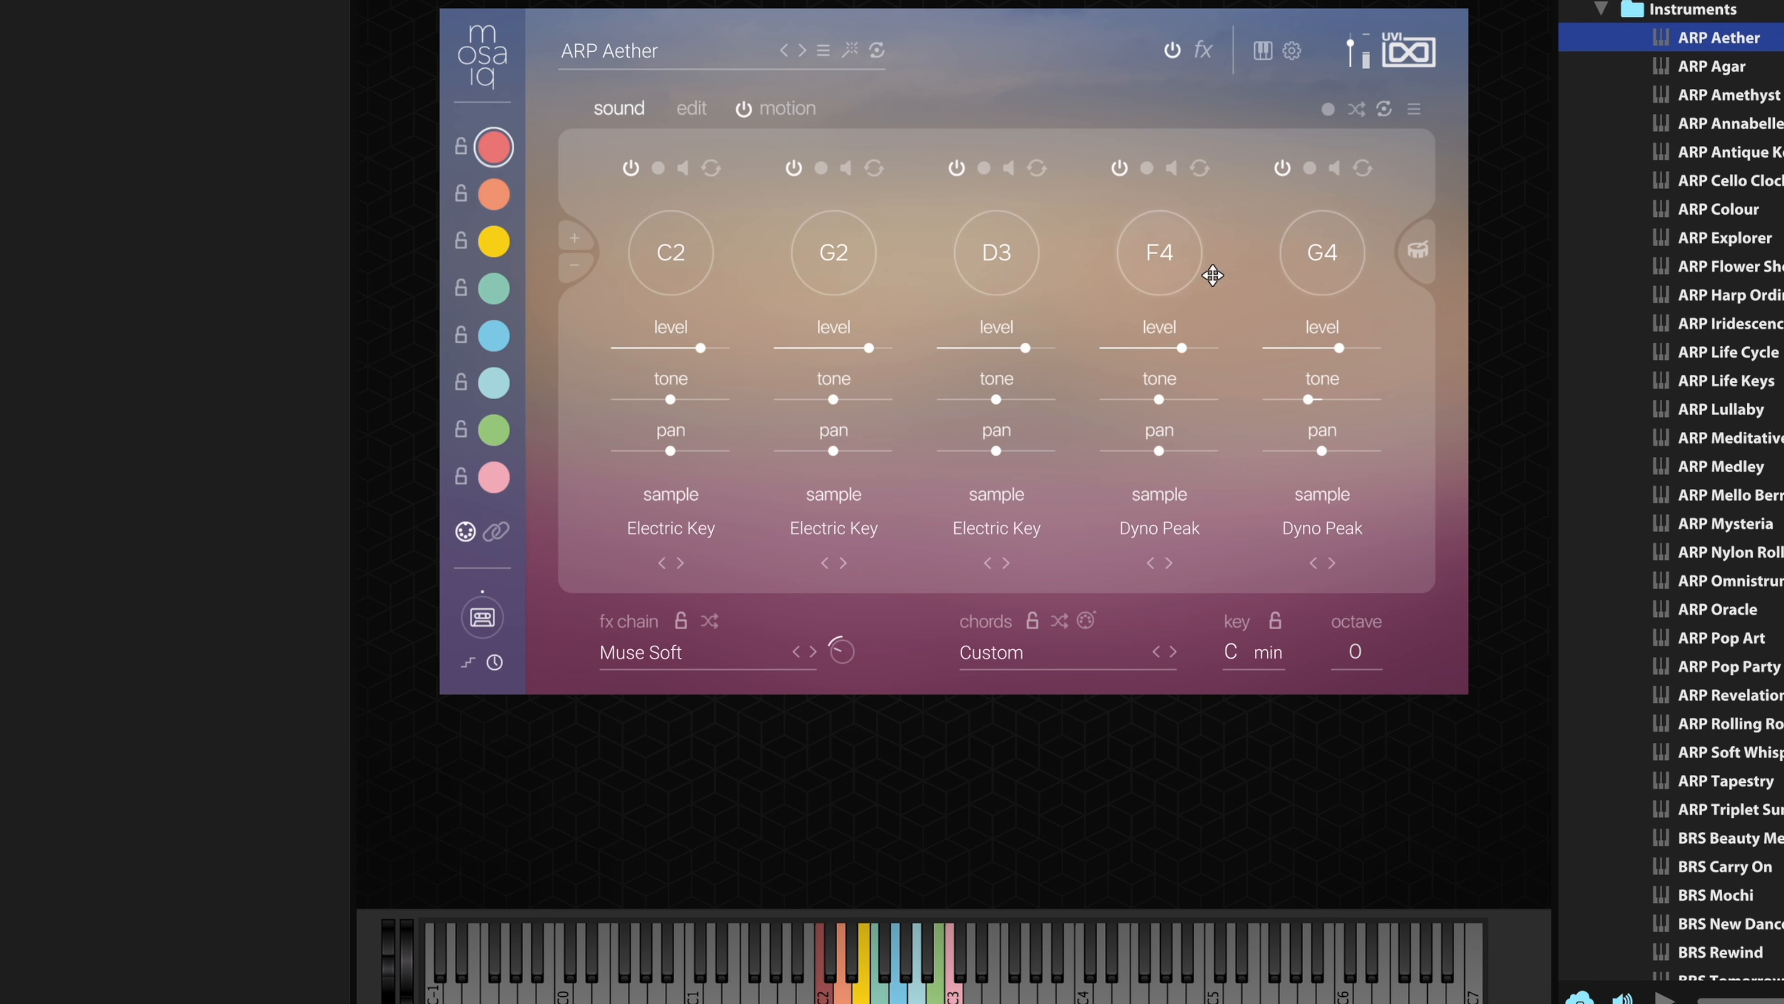
{"action": "mouse_move", "coordinate": [1296, 361]}
{"action": "left_click_drag", "start_coordinate": [1338, 352], "coordinate": [1331, 351]}
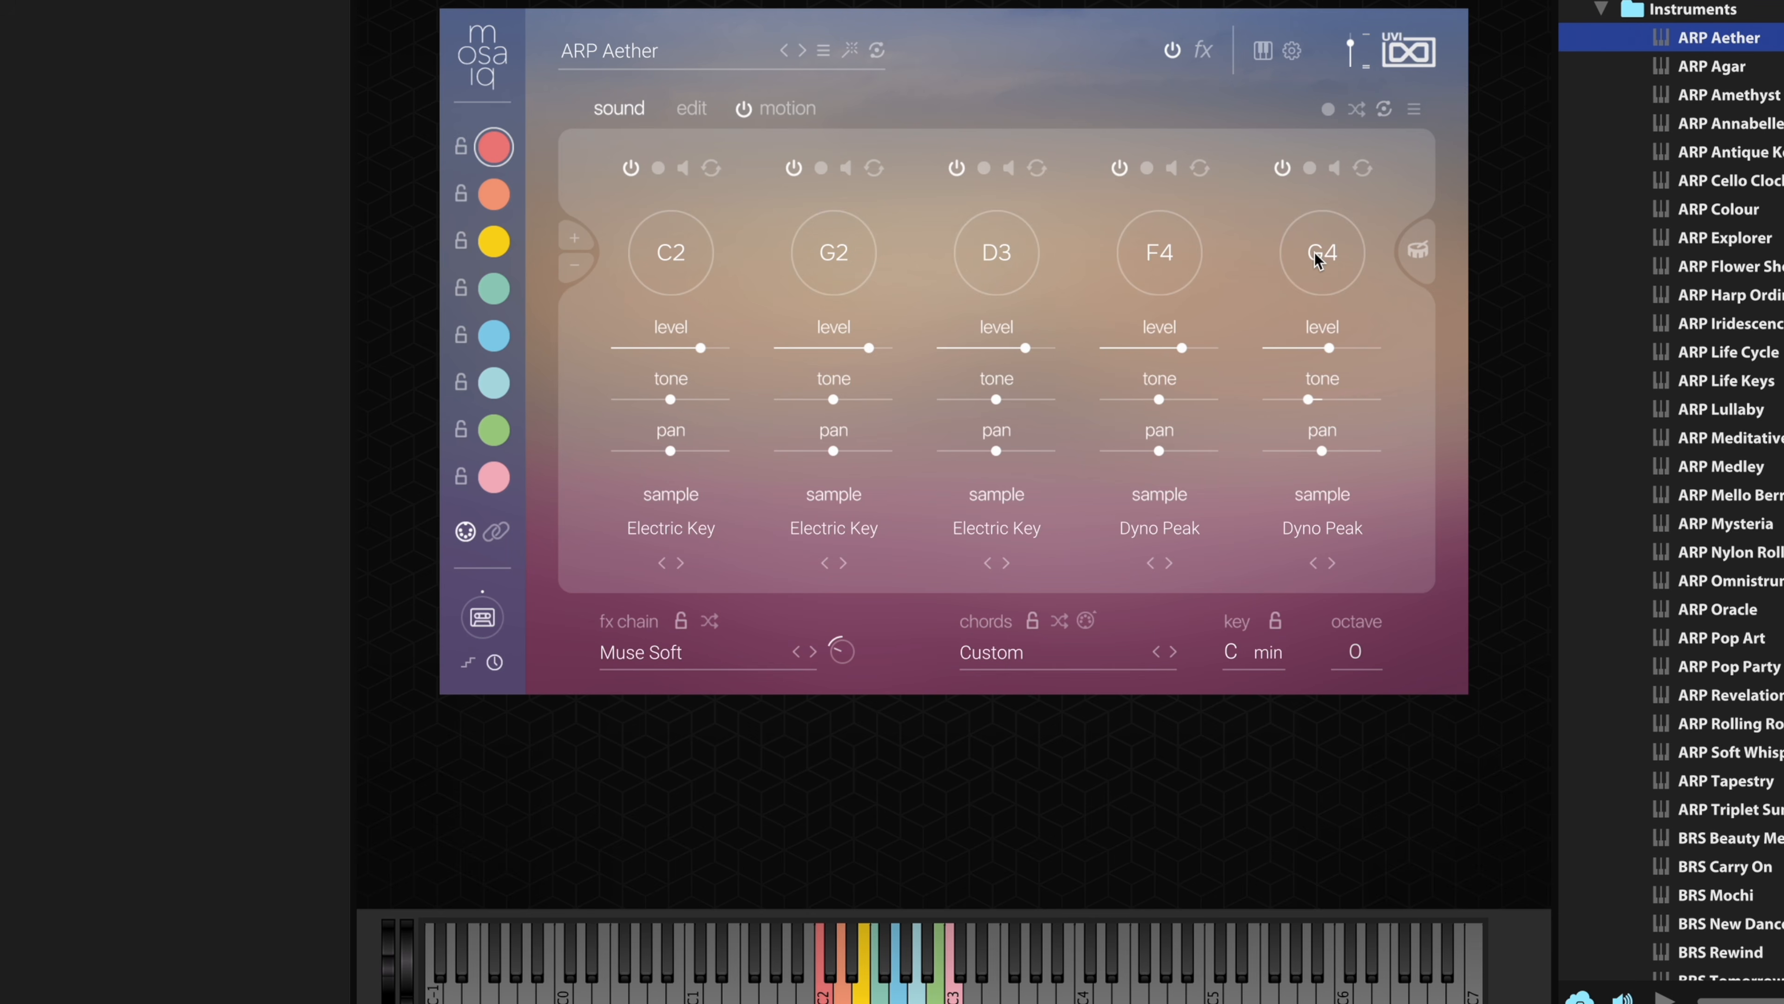
- Retune the chord's fifth note to D#4 and its fourth note to D4
{"action": "left_click_drag", "start_coordinate": [1319, 260], "coordinate": [1322, 272]}
{"action": "mouse_move", "coordinate": [1164, 251]}
{"action": "left_mouse_down"}
{"action": "mouse_move", "coordinate": [1167, 268]}
{"action": "mouse_move", "coordinate": [1168, 253]}
{"action": "left_mouse_up"}
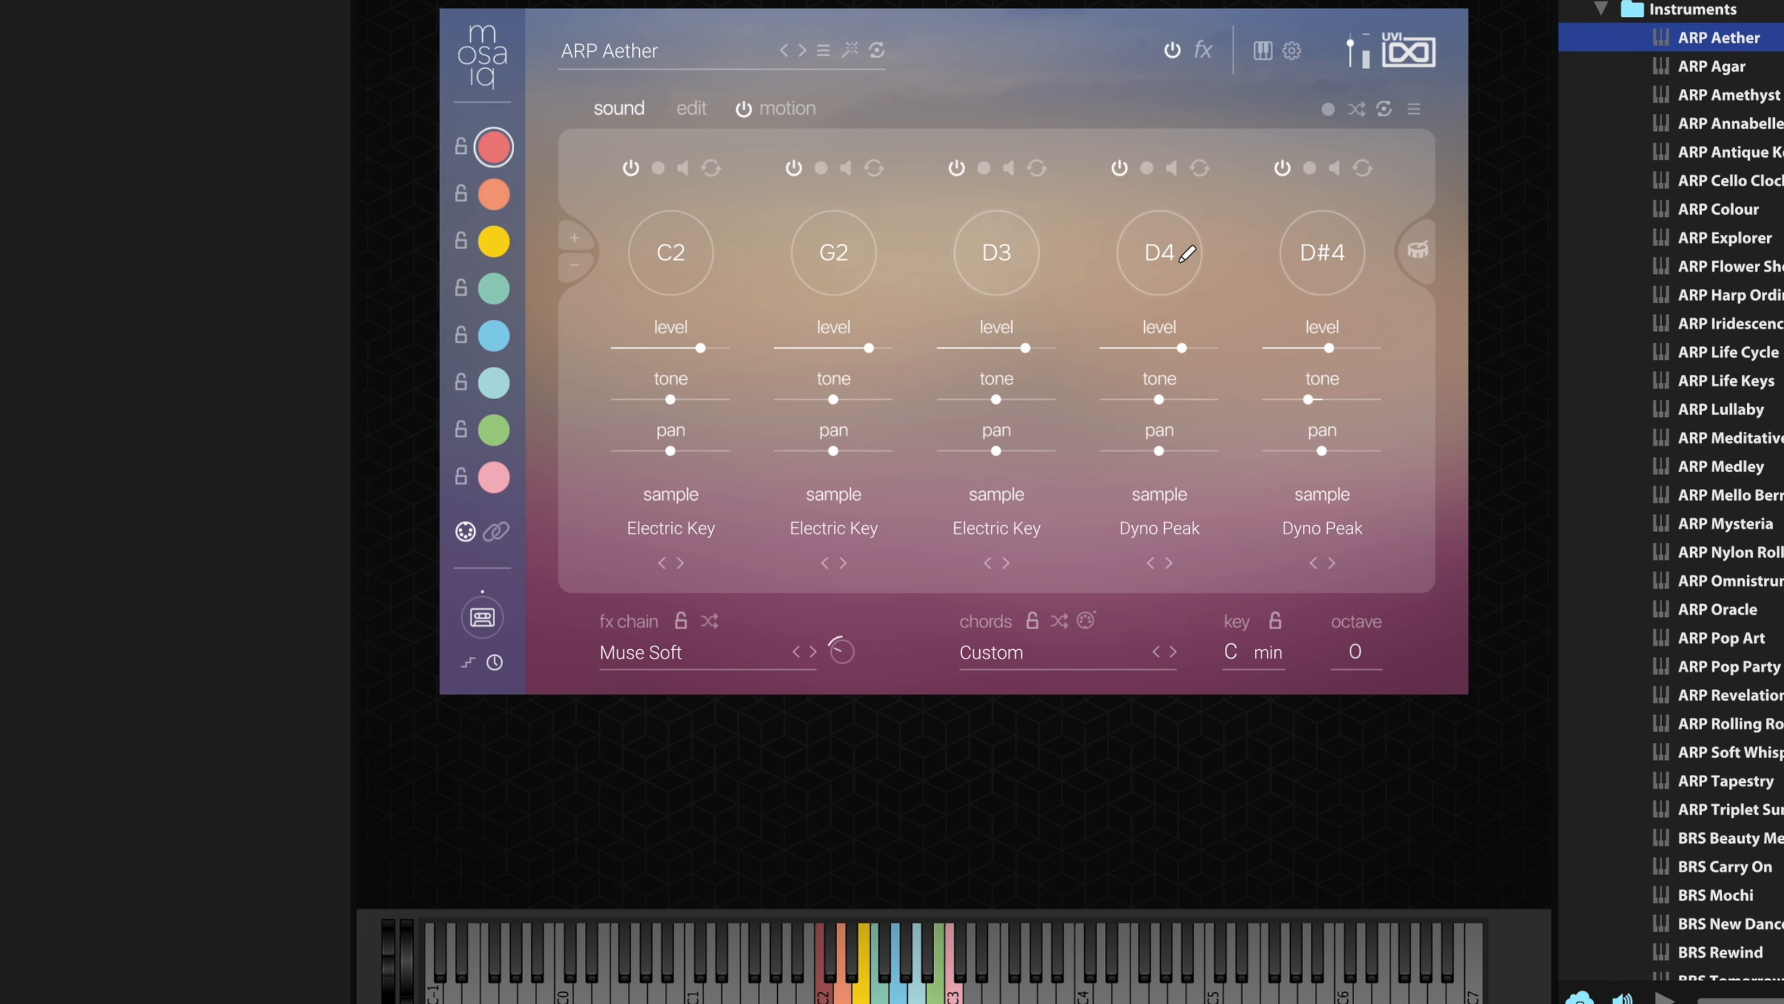